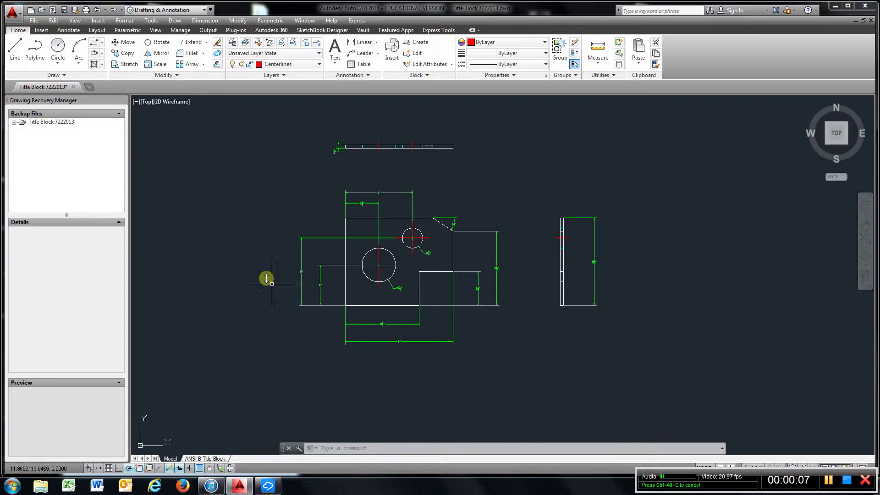
- Define block 'Chapter 1.0' from all 52 drawing objects, with its base point below the part
{"action": "left_click", "coordinate": [207, 459]}
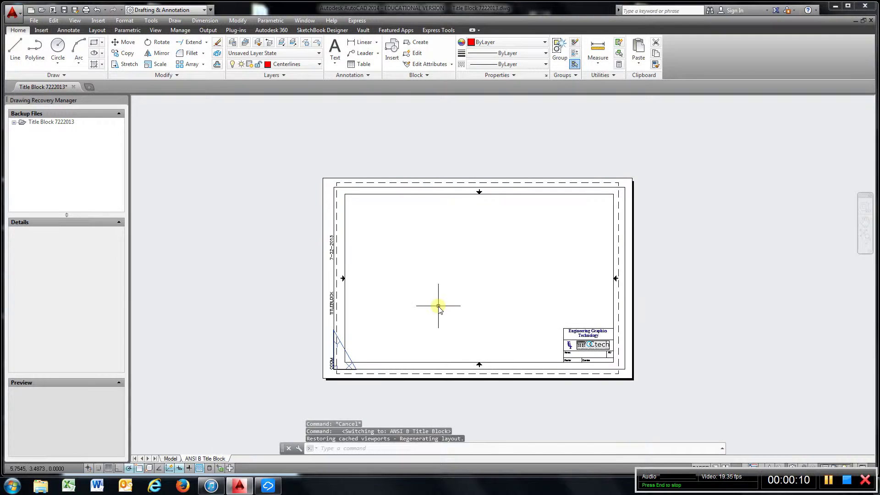
{"action": "left_click", "coordinate": [170, 458]}
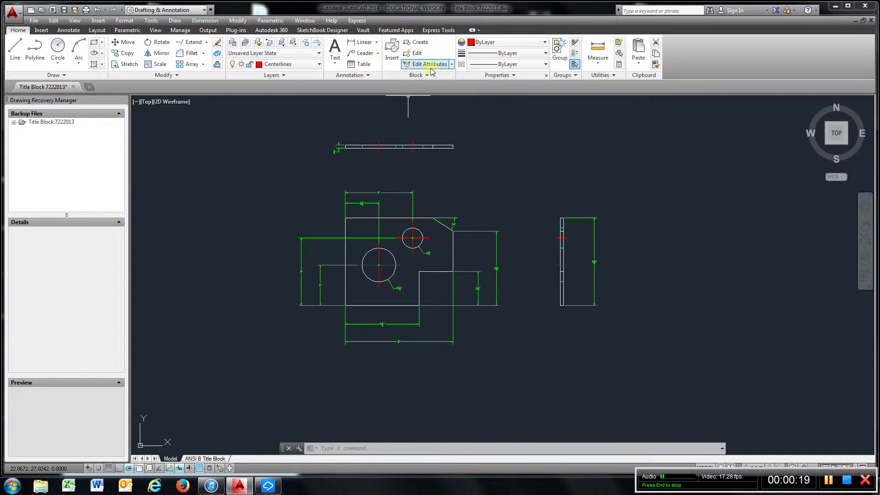
{"action": "left_click", "coordinate": [420, 43]}
{"action": "type", "text": "Chapter 1.0"}
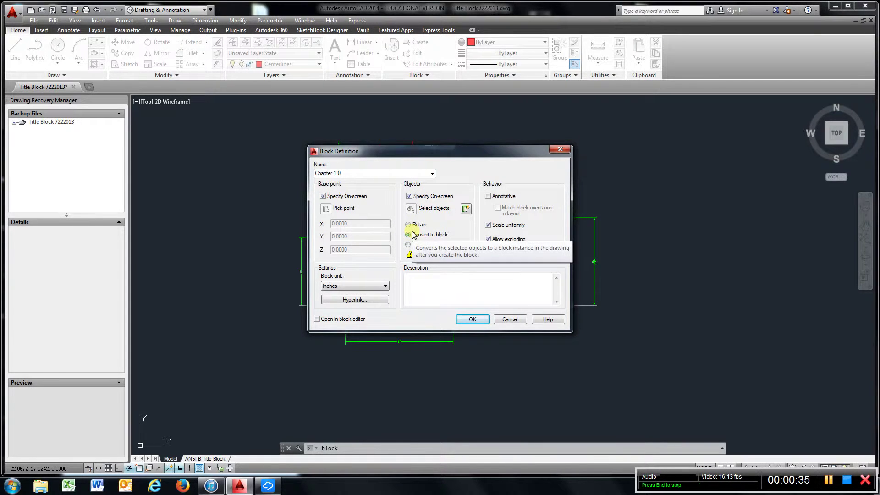
{"action": "left_click", "coordinate": [473, 321]}
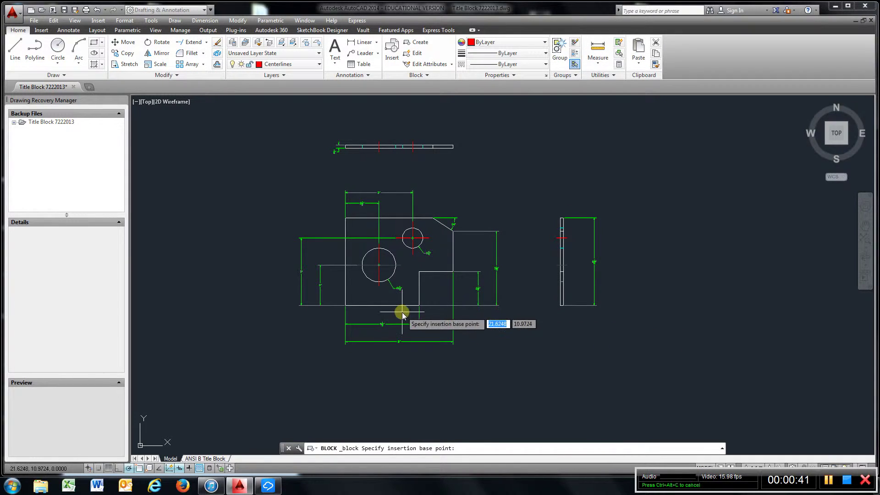
{"action": "left_click", "coordinate": [433, 363]}
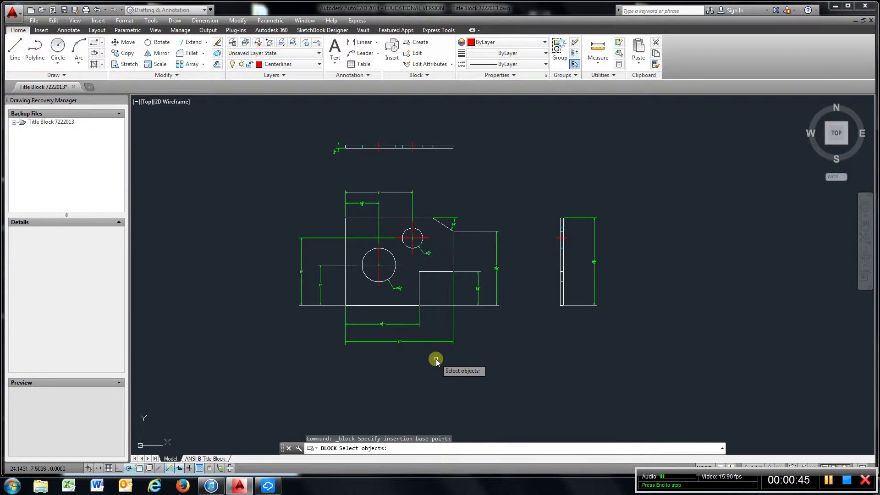
{"action": "left_click", "coordinate": [691, 111]}
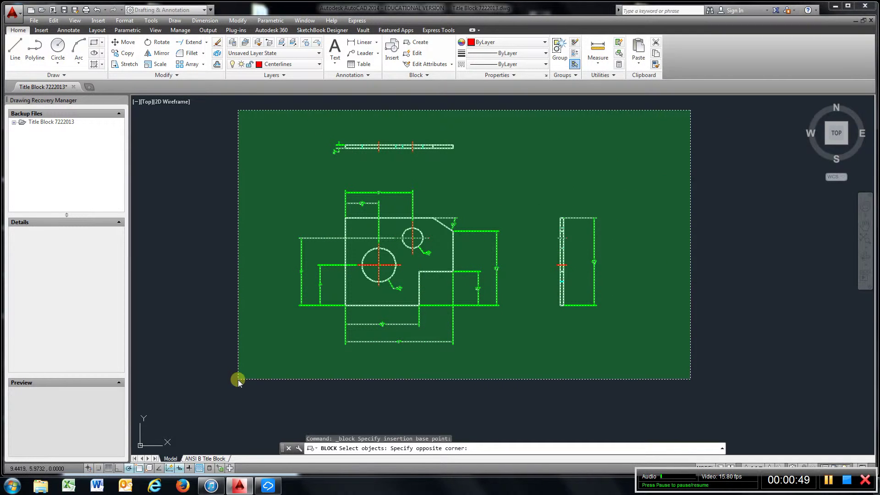
{"action": "left_click", "coordinate": [238, 380]}
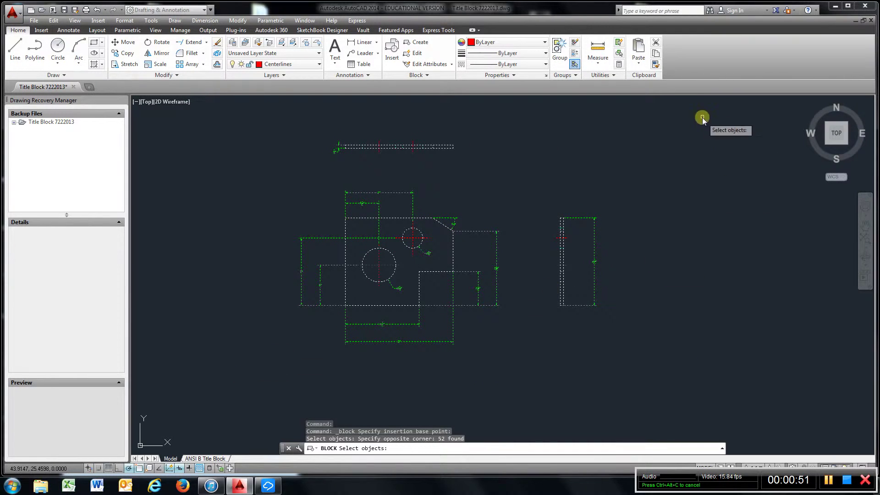
{"action": "key", "text": "Return"}
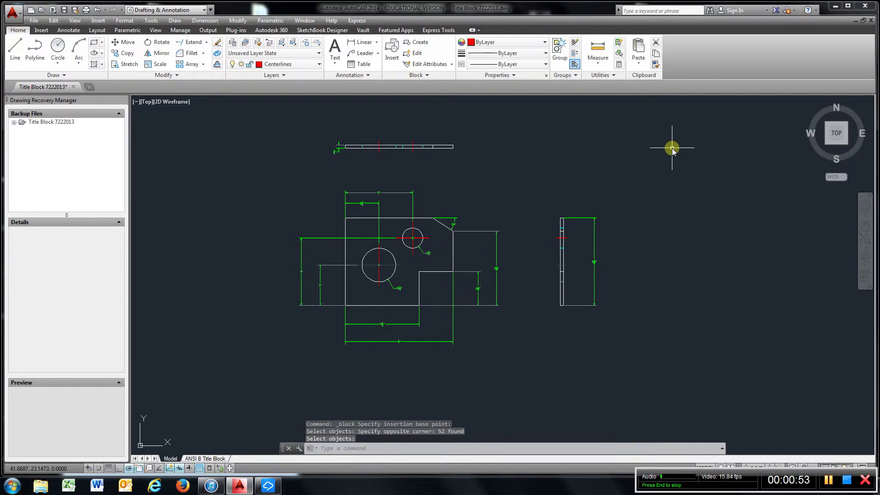
- On the ANSI B Title Block sheet, start inserting Chapter 1.0 and center the sheet in view
{"action": "left_click", "coordinate": [218, 460]}
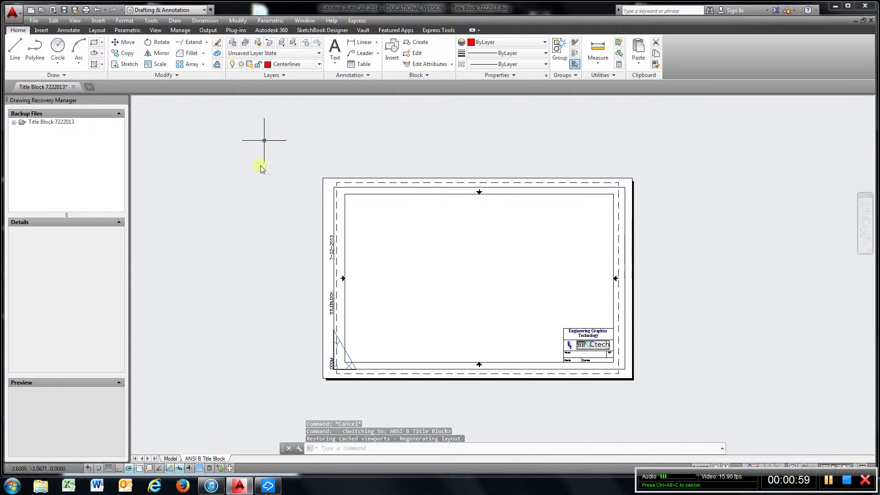
{"action": "left_click", "coordinate": [392, 50]}
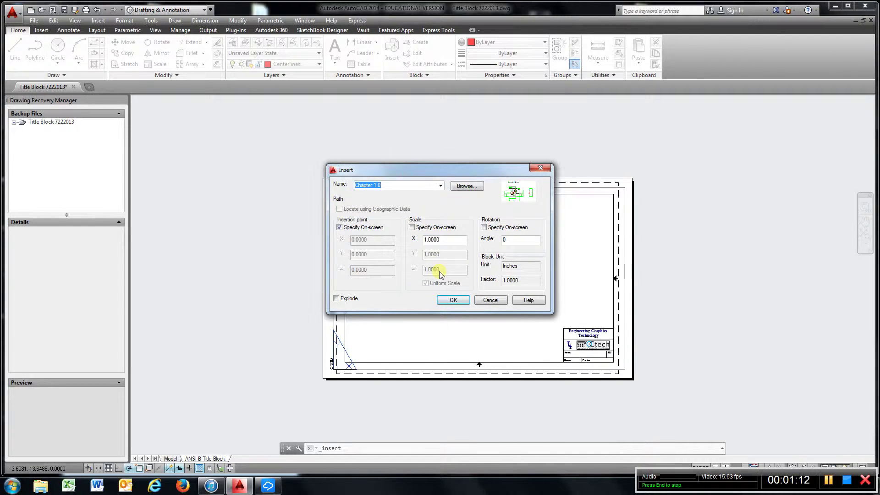
{"action": "left_click", "coordinate": [453, 301]}
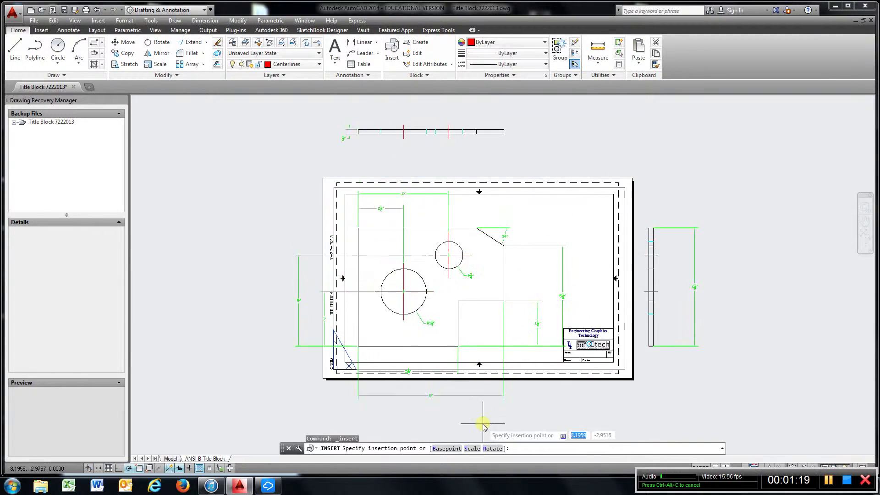
{"action": "scroll", "coordinate": [484, 427], "scroll_direction": "down", "scroll_amount": 3}
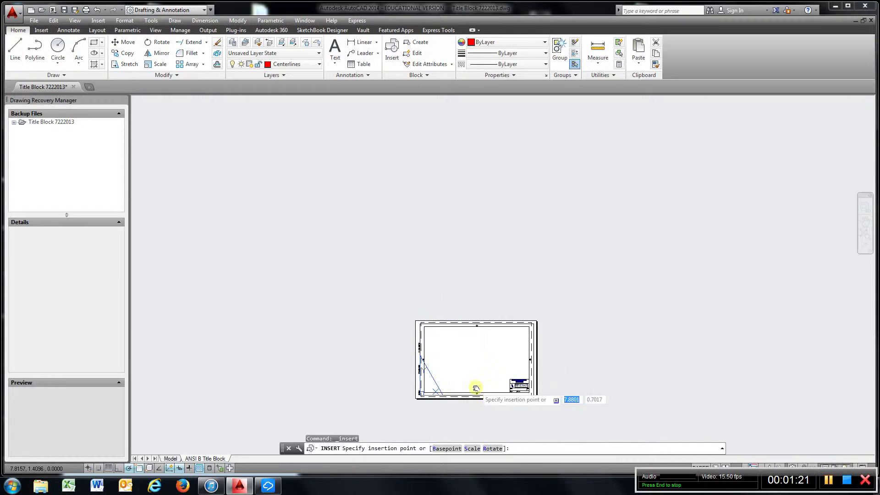
{"action": "middle_click_drag", "start_coordinate": [476, 388], "coordinate": [440, 301]}
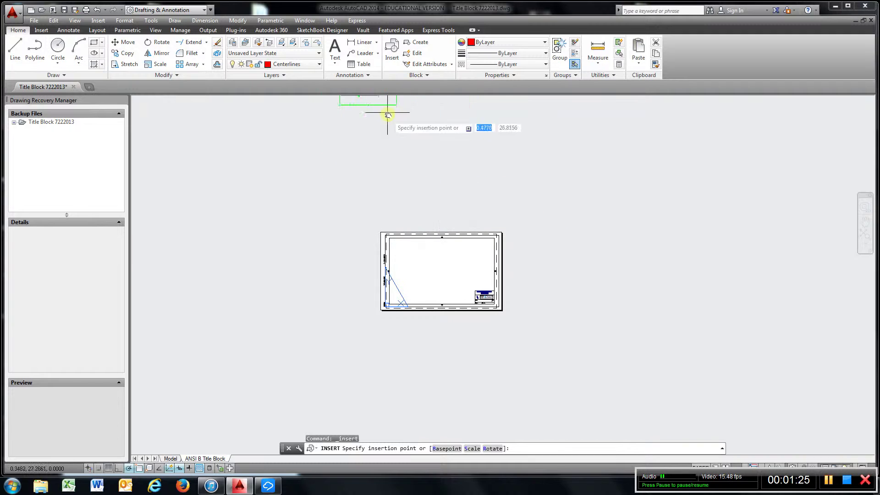
- Insert Chapter 1.0 with a 0.5 scale factor inside the title block border
{"action": "left_click", "coordinate": [391, 50]}
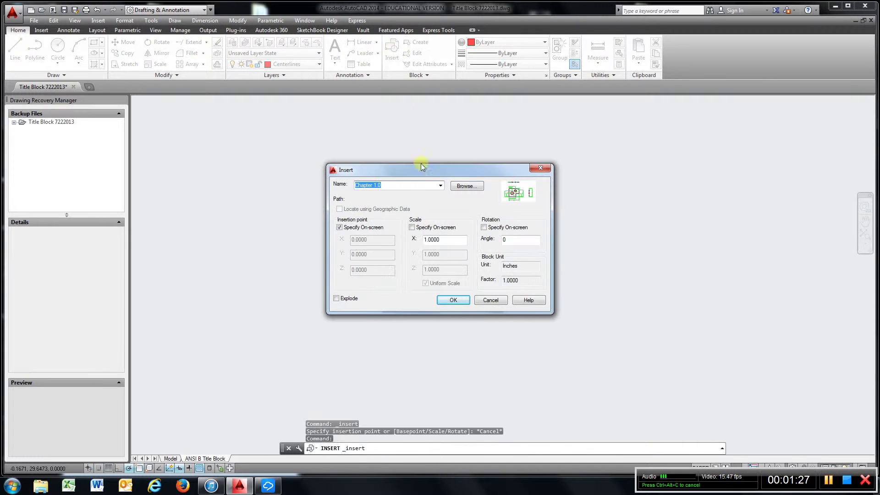
{"action": "left_click", "coordinate": [441, 239]}
{"action": "type", "text": ".75"}
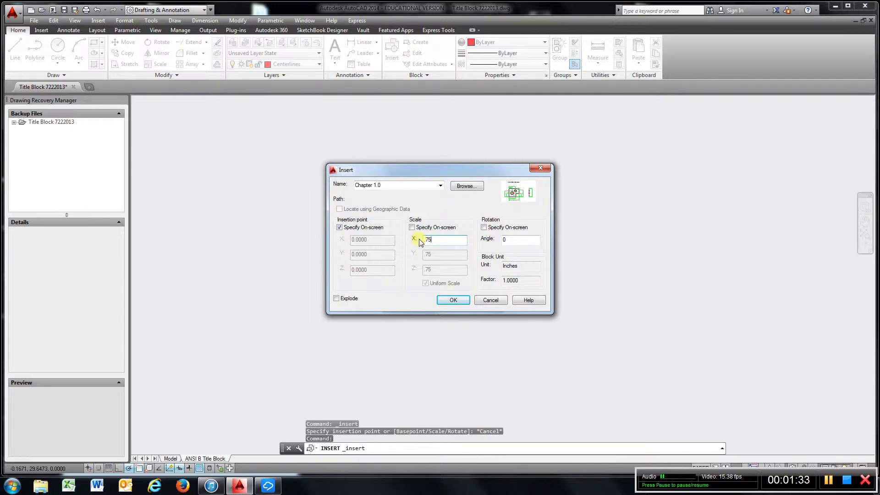
{"action": "key", "text": "Return"}
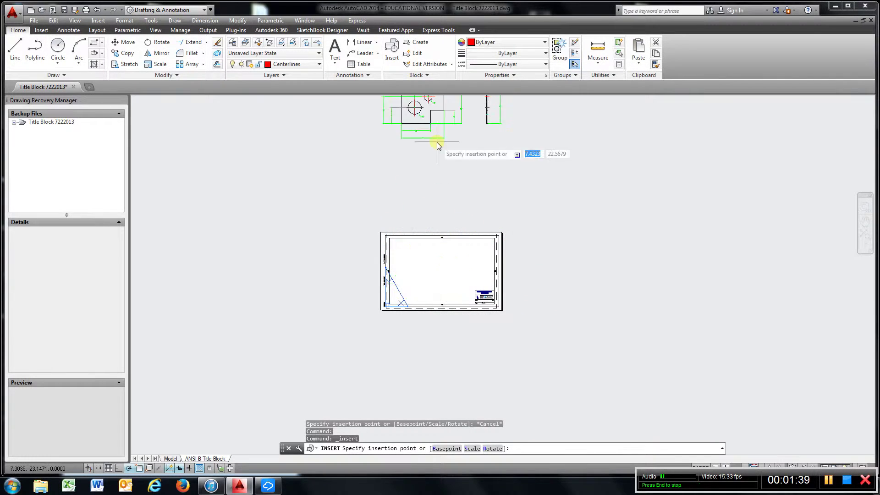
{"action": "left_click", "coordinate": [389, 52]}
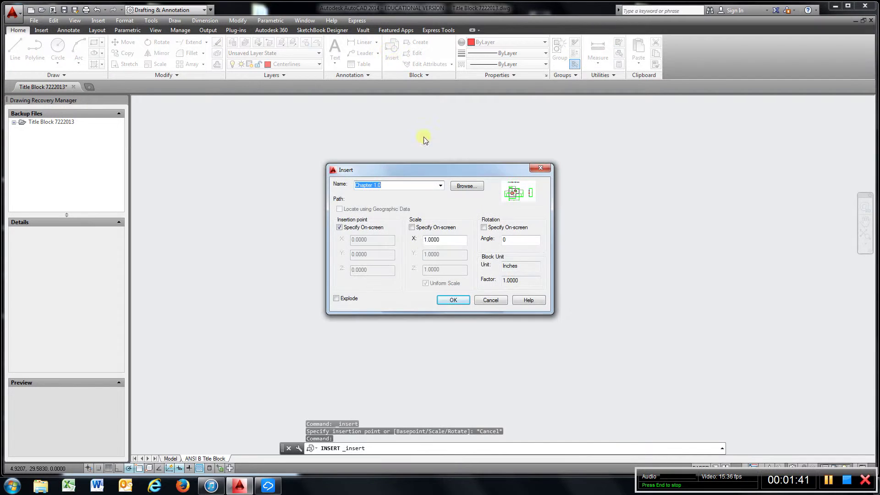
{"action": "left_click_drag", "start_coordinate": [431, 240], "coordinate": [442, 239]}
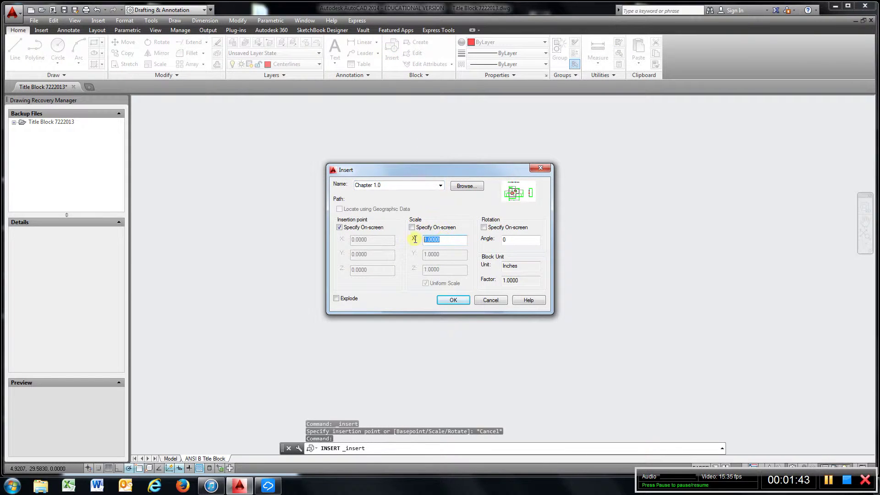
{"action": "key", "text": "BackSpace"}
{"action": "type", "text": ".5"}
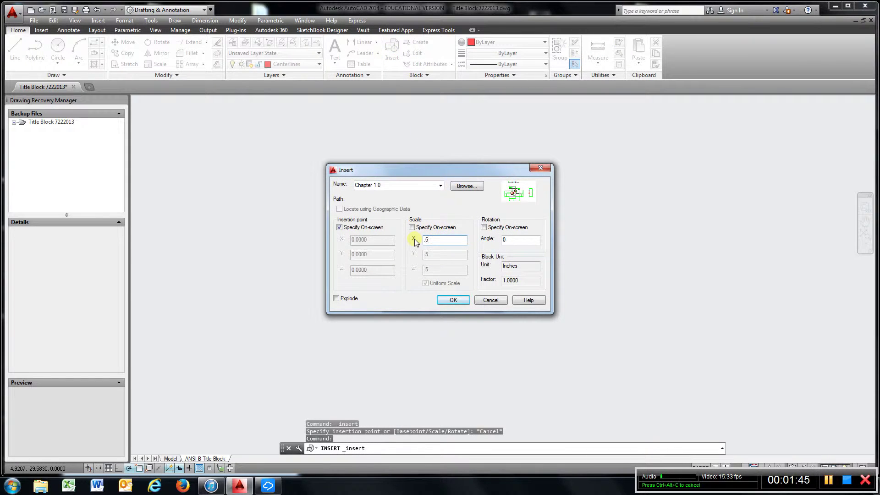
{"action": "key", "text": "Return"}
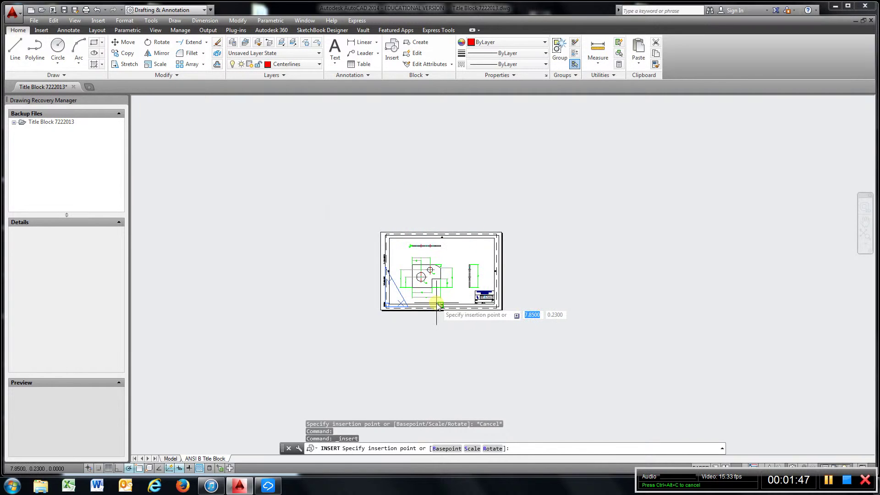
{"action": "scroll", "coordinate": [438, 306], "scroll_direction": "up", "scroll_amount": 3}
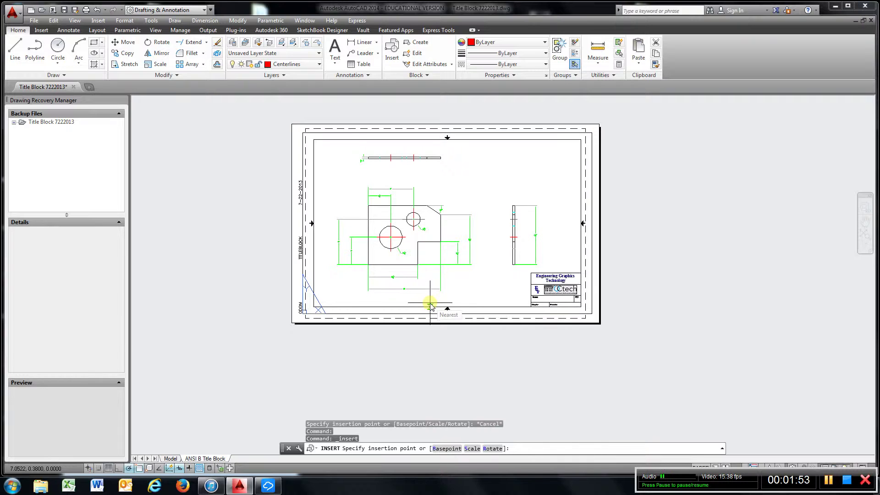
{"action": "left_click", "coordinate": [432, 307]}
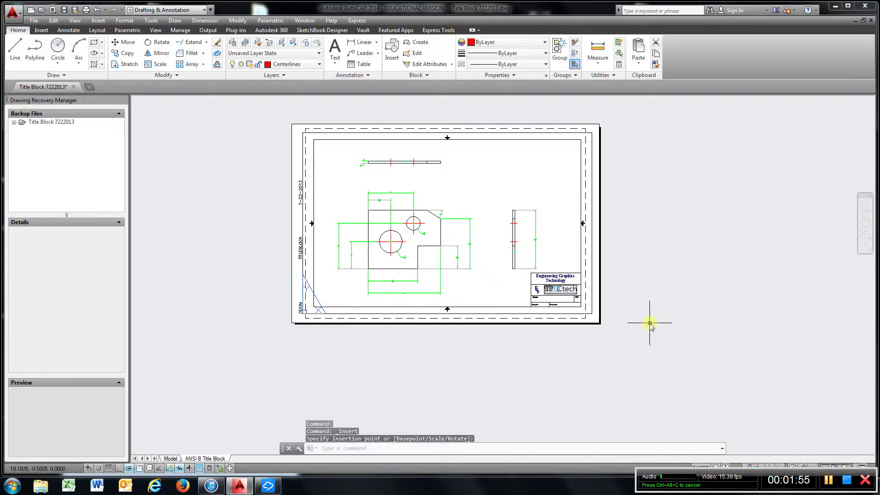
{"action": "scroll", "coordinate": [488, 210], "scroll_direction": "up", "scroll_amount": 3}
{"action": "scroll", "coordinate": [475, 213], "scroll_direction": "down", "scroll_amount": 1}
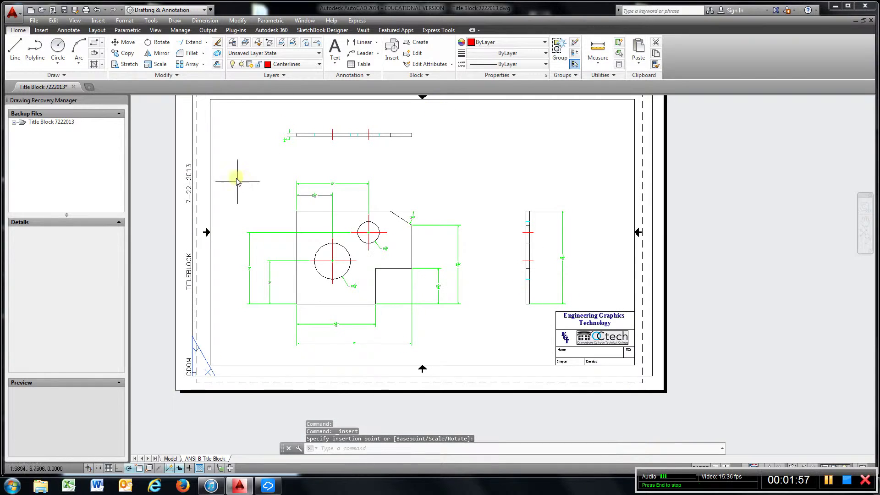
{"action": "scroll", "coordinate": [592, 344], "scroll_direction": "up", "scroll_amount": 4}
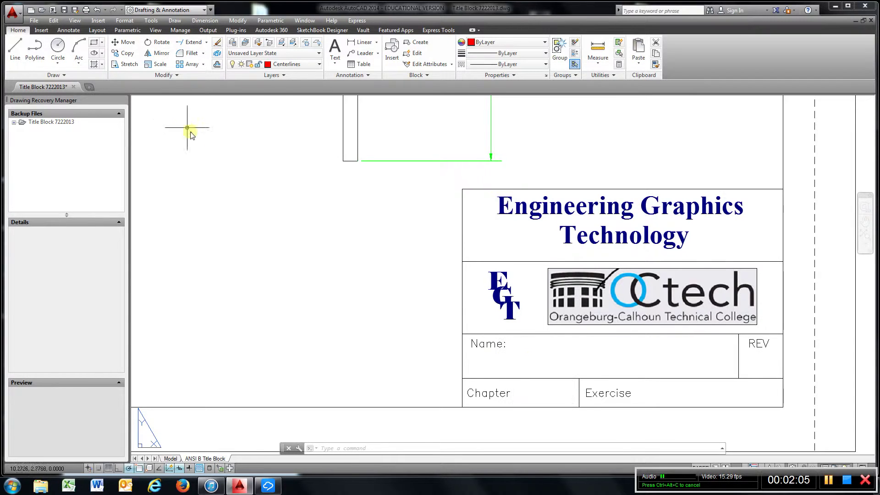
- Copy the Name: label to the right in its row and edit the copy to read 'Your Name'
{"action": "left_click", "coordinate": [128, 54]}
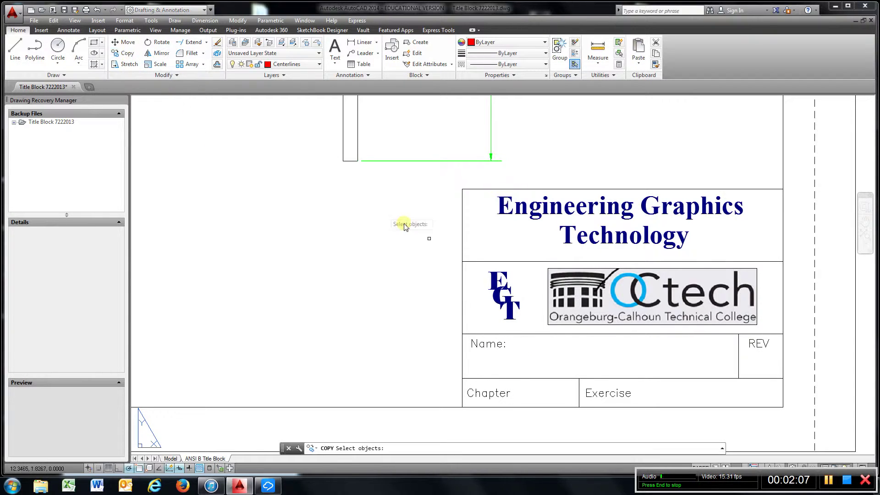
{"action": "left_click", "coordinate": [491, 347]}
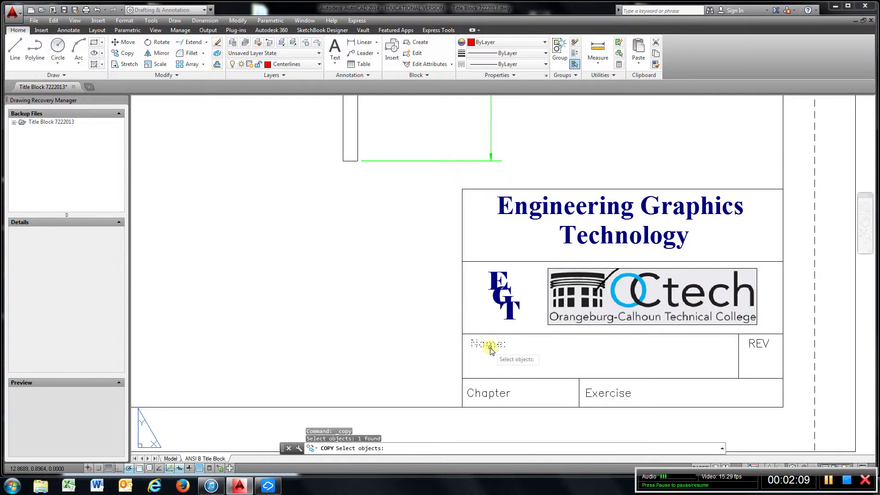
{"action": "key", "text": "Return"}
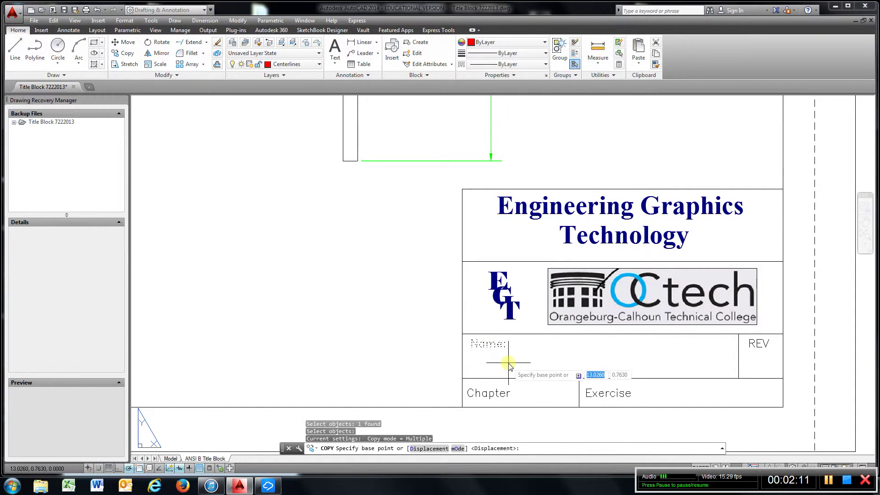
{"action": "left_click", "coordinate": [505, 362]}
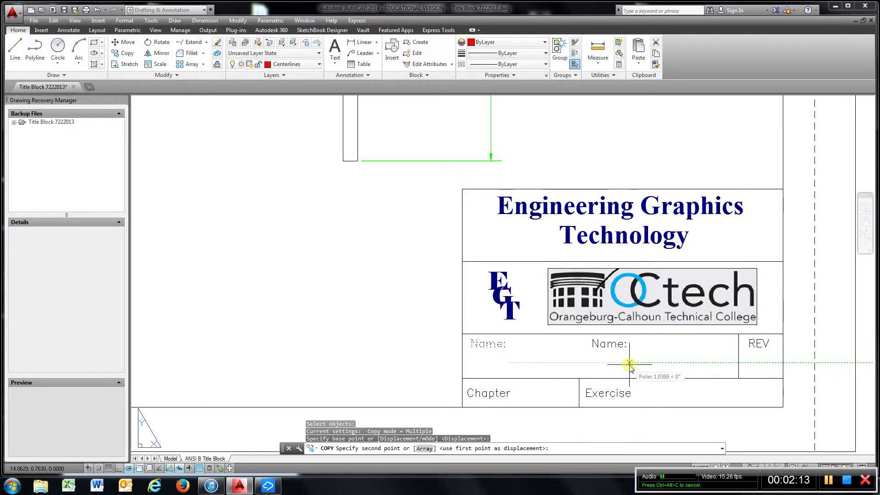
{"action": "left_click", "coordinate": [613, 367]}
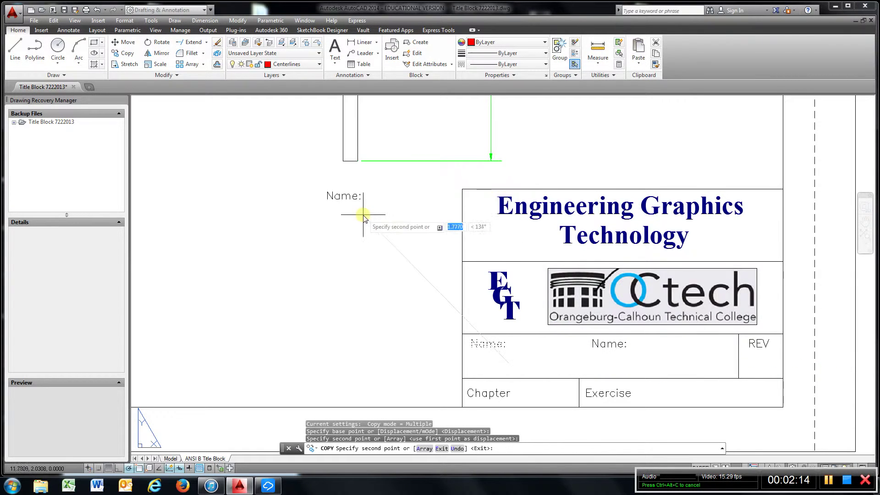
{"action": "key", "text": "Escape"}
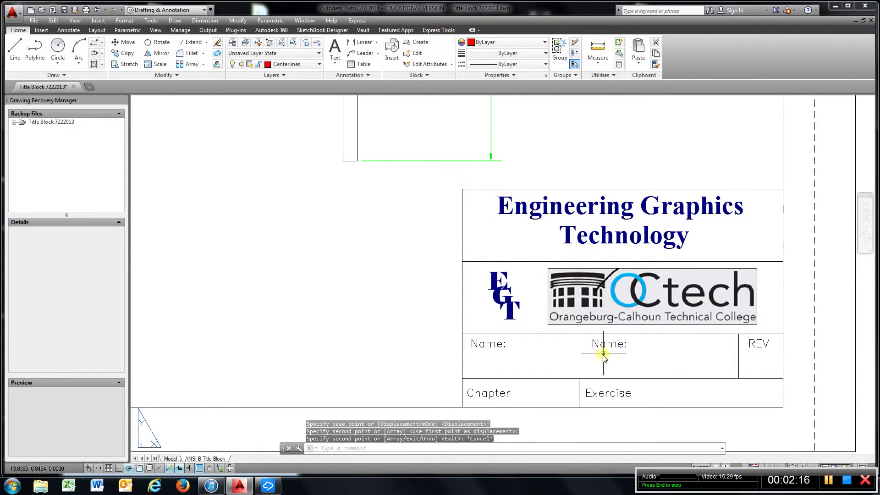
{"action": "left_click", "coordinate": [609, 344]}
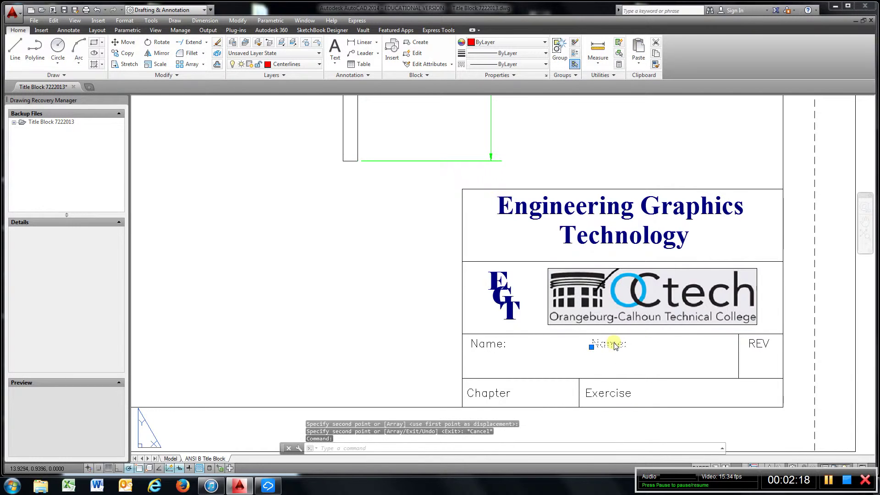
{"action": "double_click", "coordinate": [611, 345]}
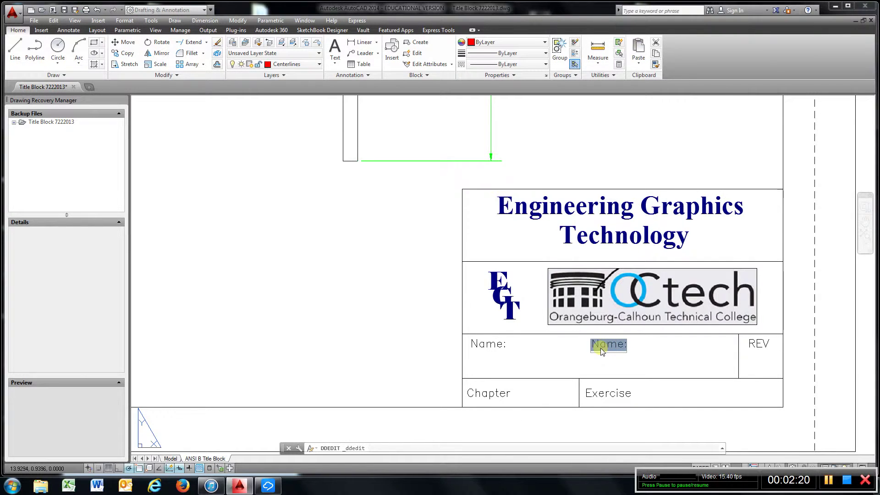
{"action": "type", "text": "Your"}
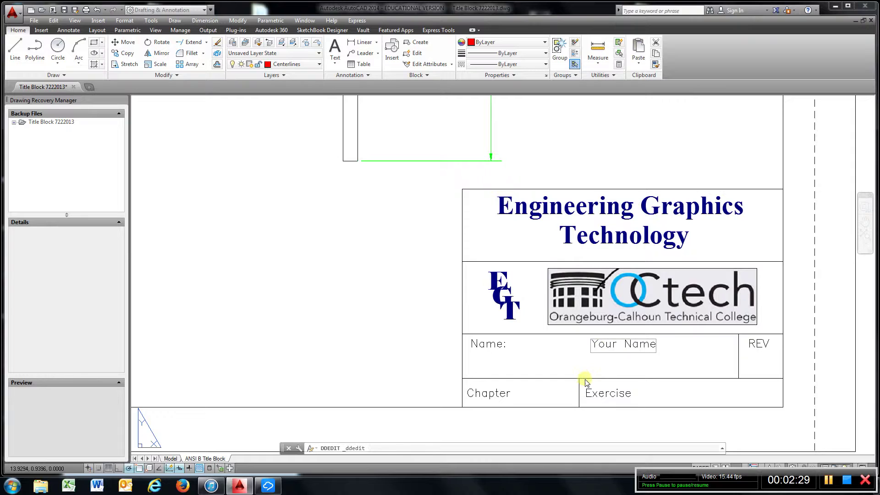
- Commit 'Your Name', then copy the Chapter label beside itself and change the copy to 1
{"action": "left_click", "coordinate": [489, 394]}
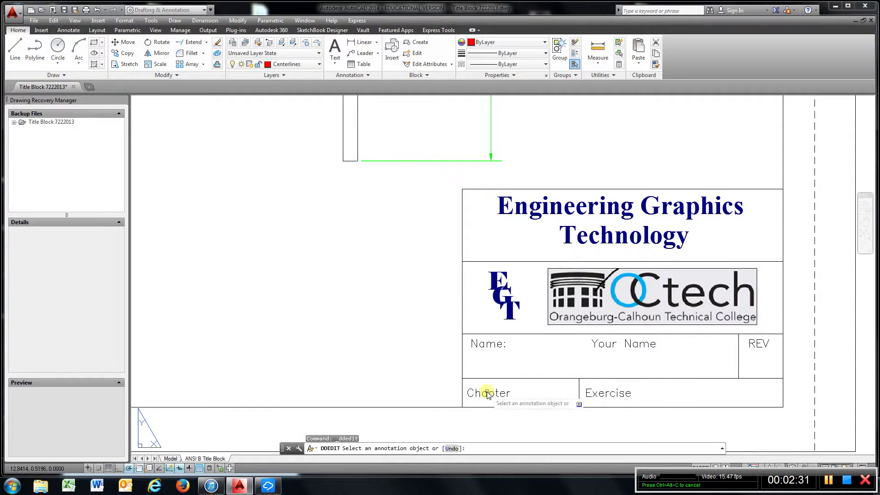
{"action": "key", "text": "Escape"}
{"action": "left_click", "coordinate": [130, 55]}
{"action": "left_click", "coordinate": [491, 395]}
{"action": "key", "text": "Return"}
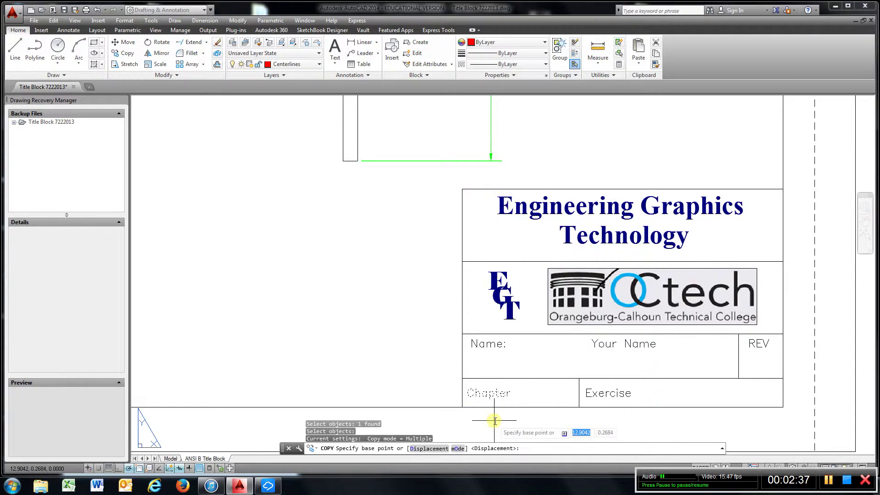
{"action": "left_click", "coordinate": [495, 421]}
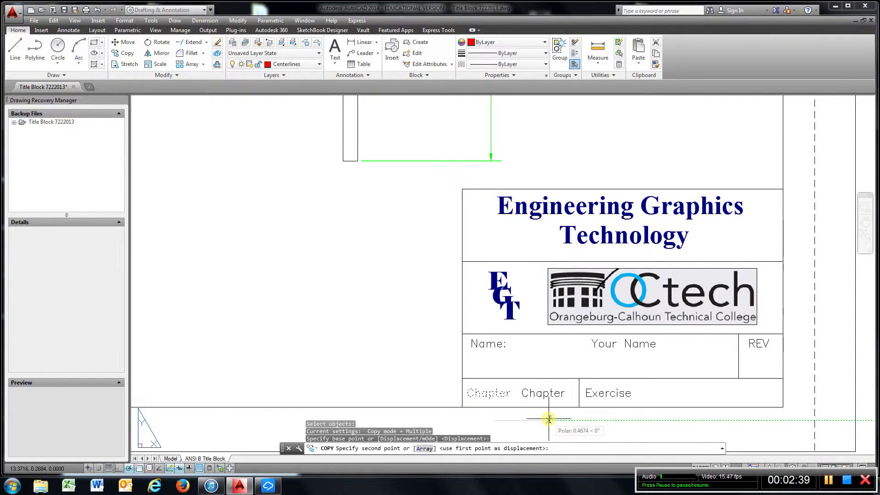
{"action": "left_click", "coordinate": [472, 364]}
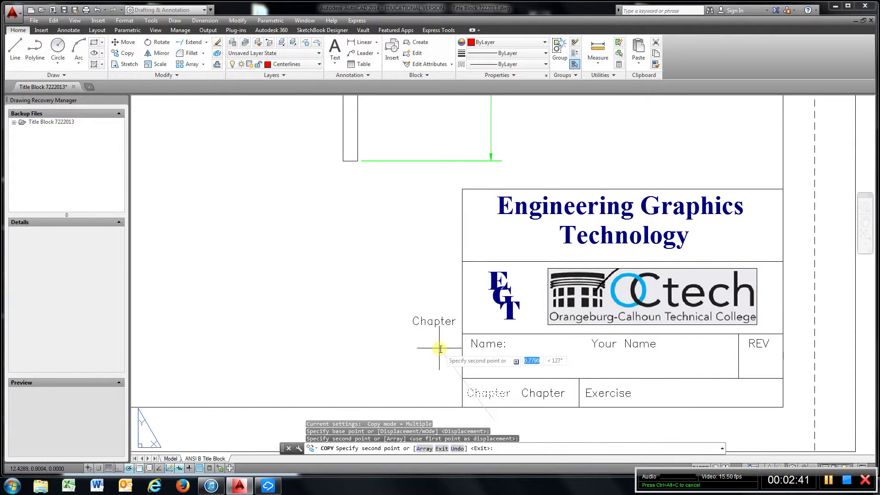
{"action": "key", "text": "Escape"}
{"action": "left_click", "coordinate": [534, 397]}
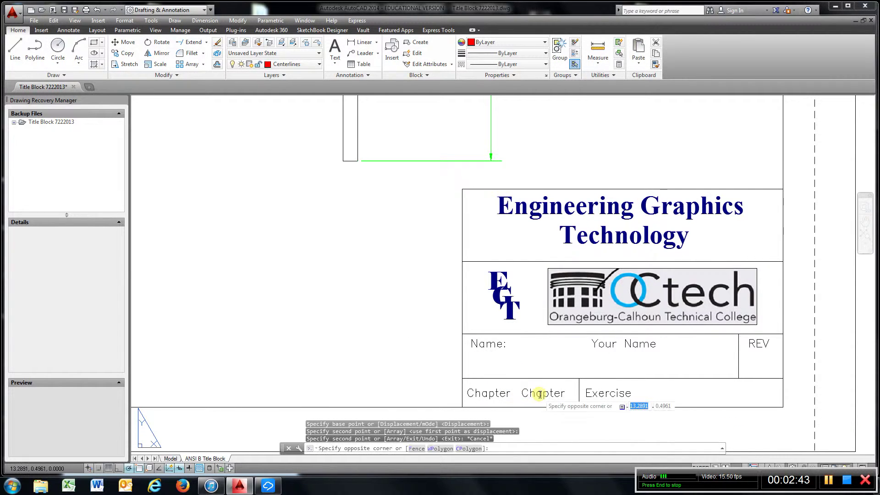
{"action": "double_click", "coordinate": [544, 393]}
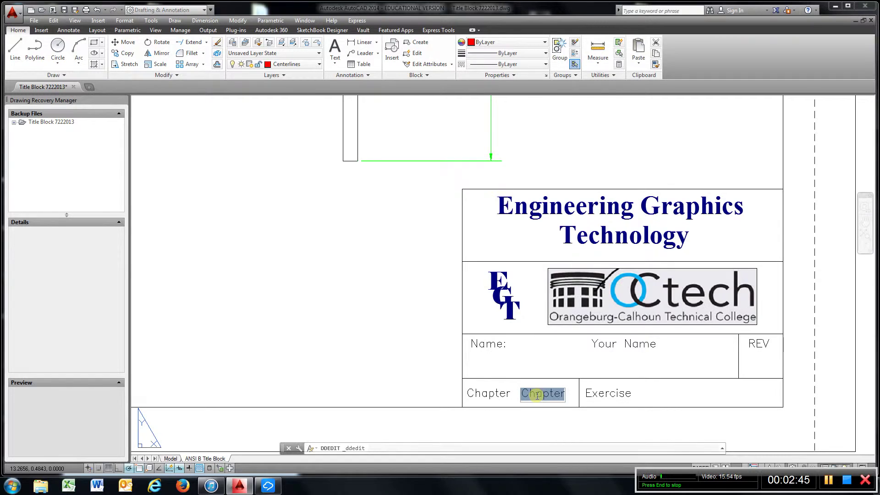
{"action": "type", "text": "1"}
{"action": "left_click", "coordinate": [608, 397]}
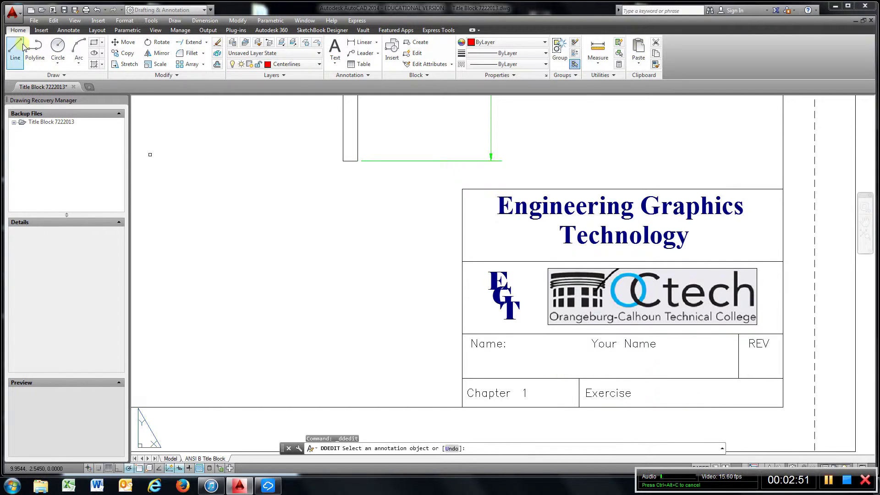
- Copy the Exercise label further right in its row and change the copy to 0
{"action": "left_click", "coordinate": [124, 53]}
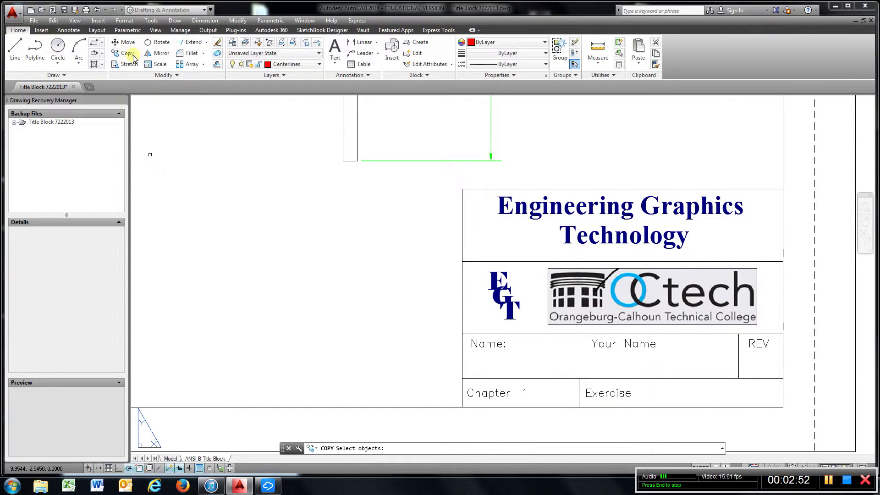
{"action": "left_click", "coordinate": [608, 394]}
{"action": "right_click", "coordinate": [603, 427]}
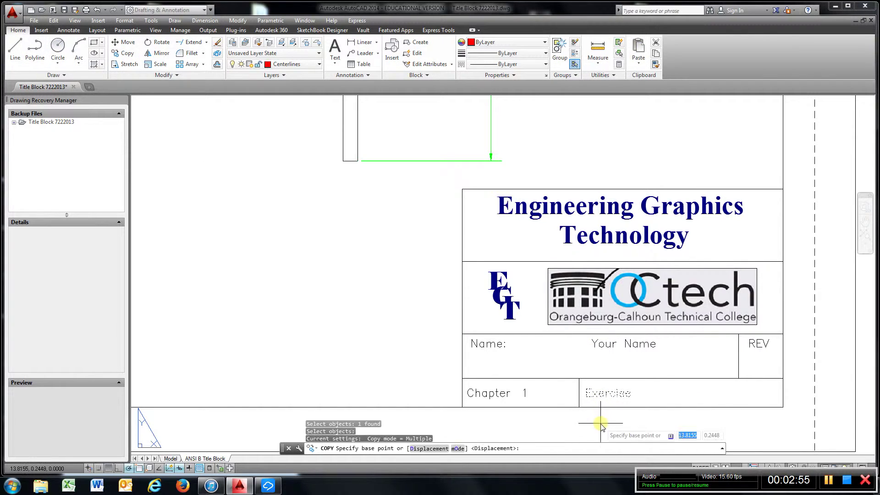
{"action": "left_click", "coordinate": [605, 428]}
{"action": "left_click", "coordinate": [693, 425]}
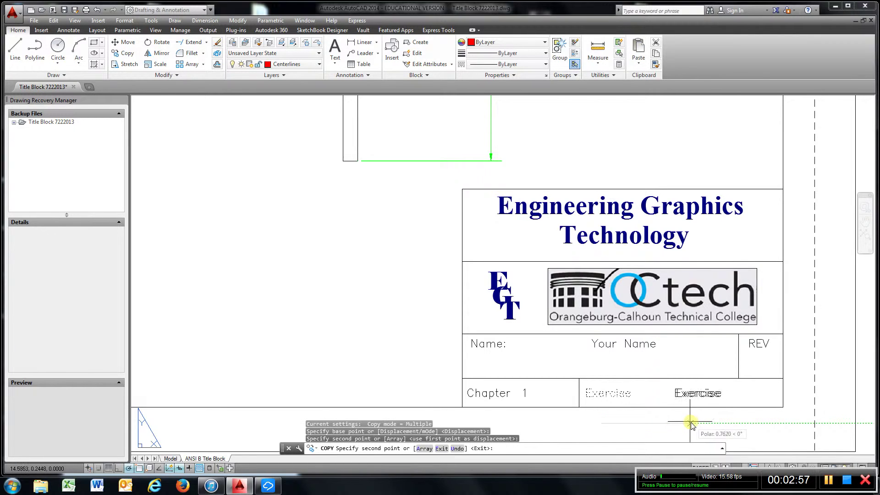
{"action": "key", "text": "Escape"}
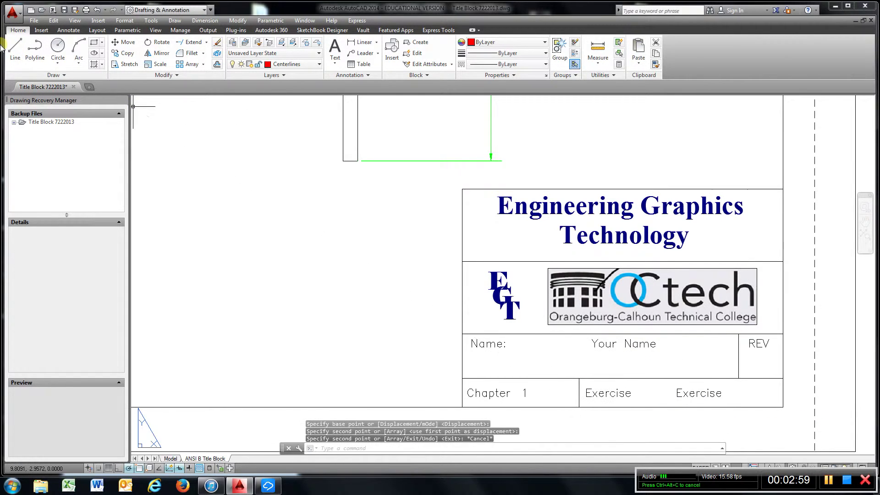
{"action": "double_click", "coordinate": [700, 393]}
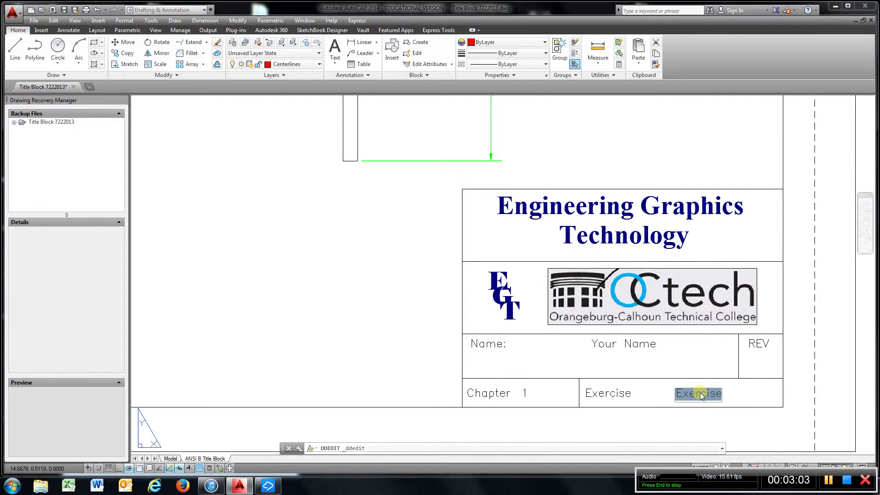
{"action": "type", "text": "0"}
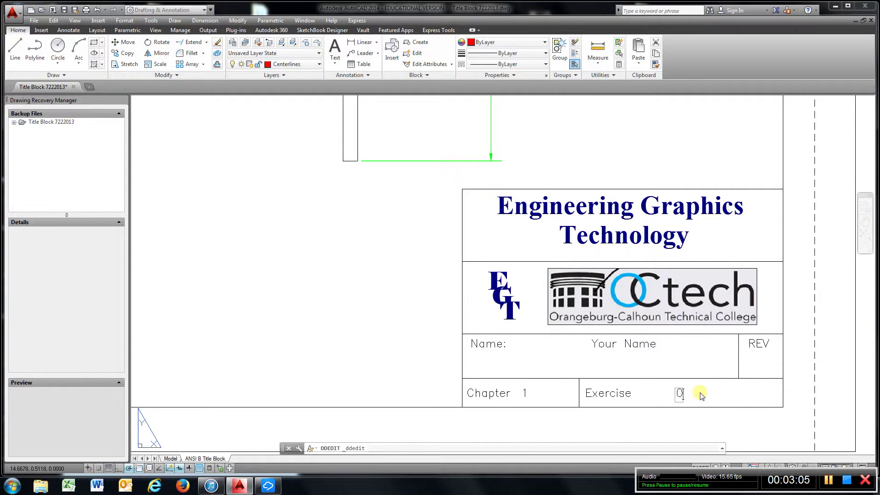
{"action": "left_click", "coordinate": [693, 424]}
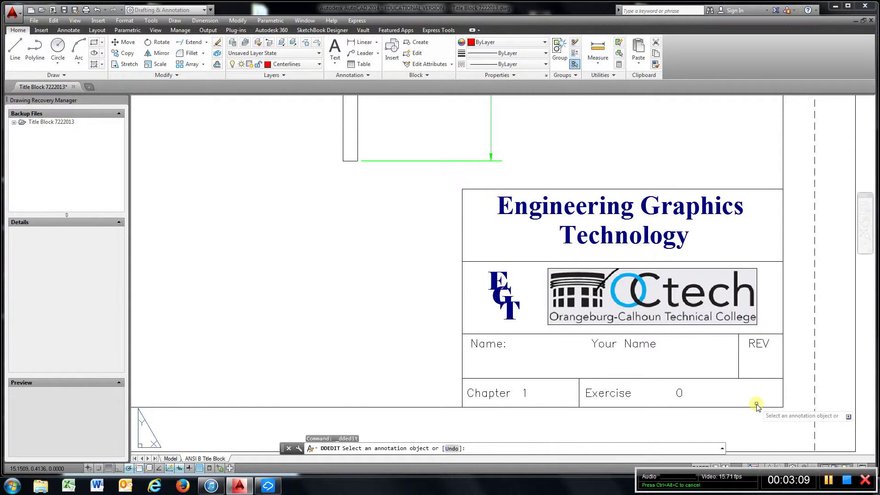
{"action": "scroll", "coordinate": [409, 281], "scroll_direction": "up", "scroll_amount": 1}
{"action": "scroll", "coordinate": [409, 282], "scroll_direction": "down", "scroll_amount": 2}
{"action": "scroll", "coordinate": [409, 282], "scroll_direction": "down", "scroll_amount": 2}
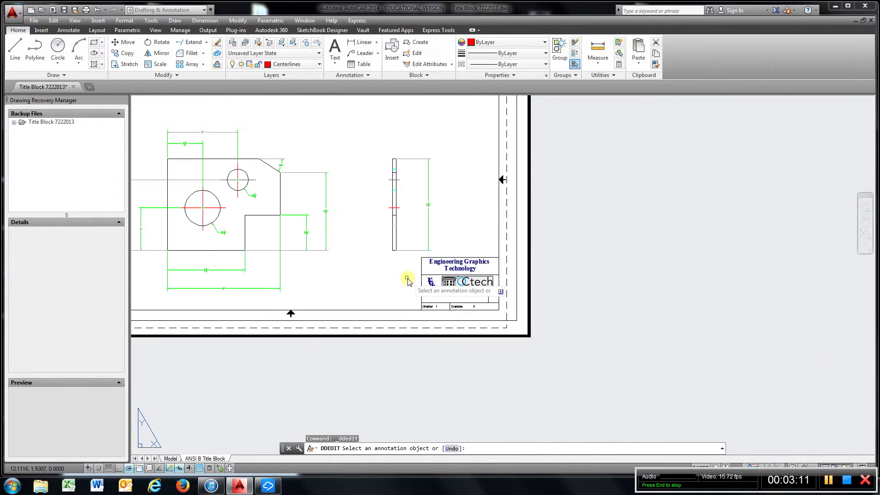
{"action": "scroll", "coordinate": [408, 281], "scroll_direction": "down", "scroll_amount": 1}
{"action": "scroll", "coordinate": [412, 276], "scroll_direction": "down", "scroll_amount": 2}
{"action": "scroll", "coordinate": [564, 393], "scroll_direction": "up", "scroll_amount": 4}
{"action": "scroll", "coordinate": [564, 393], "scroll_direction": "up", "scroll_amount": 1}
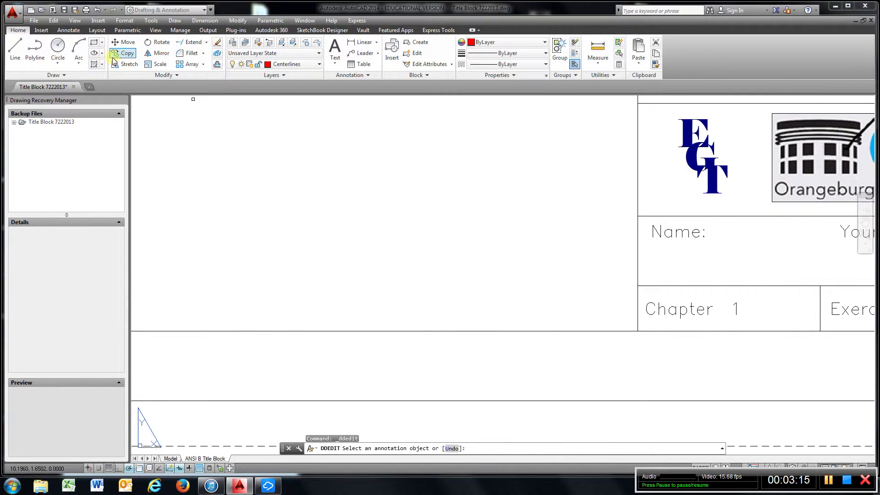
- Copy the Name: label to a spot left of the title block
{"action": "left_click", "coordinate": [127, 54]}
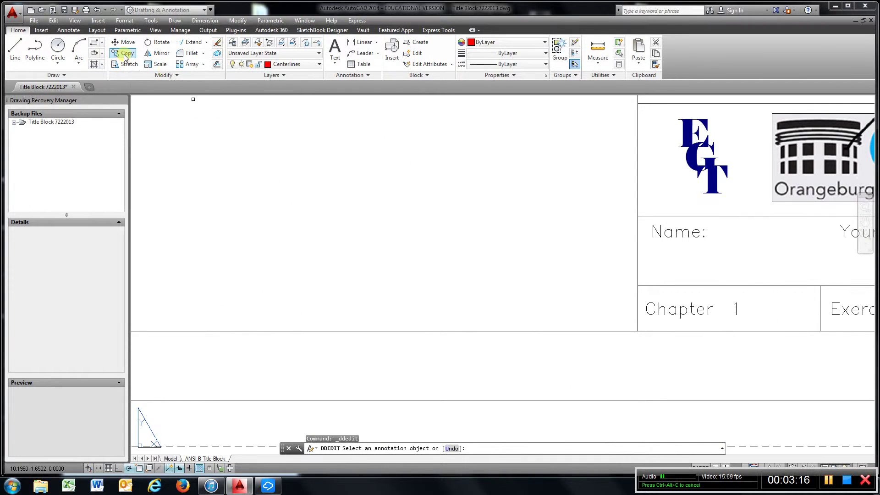
{"action": "left_click", "coordinate": [668, 238]}
{"action": "key", "text": "Return"}
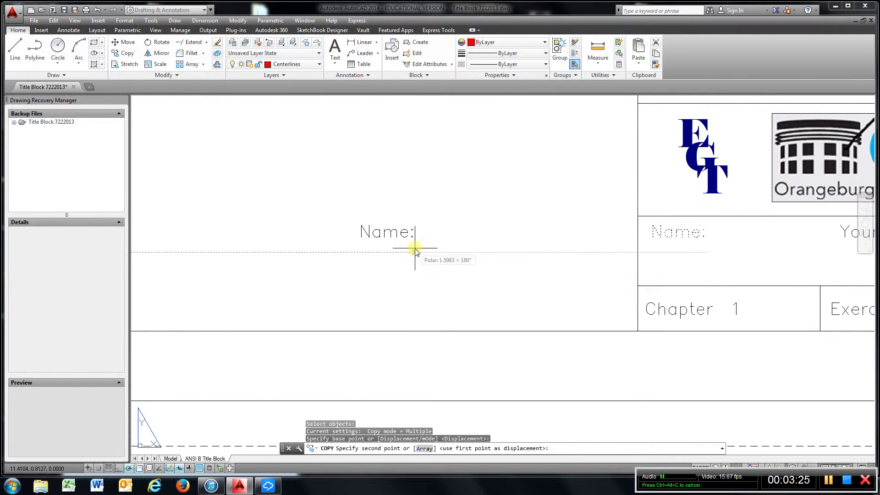
{"action": "left_click", "coordinate": [415, 253]}
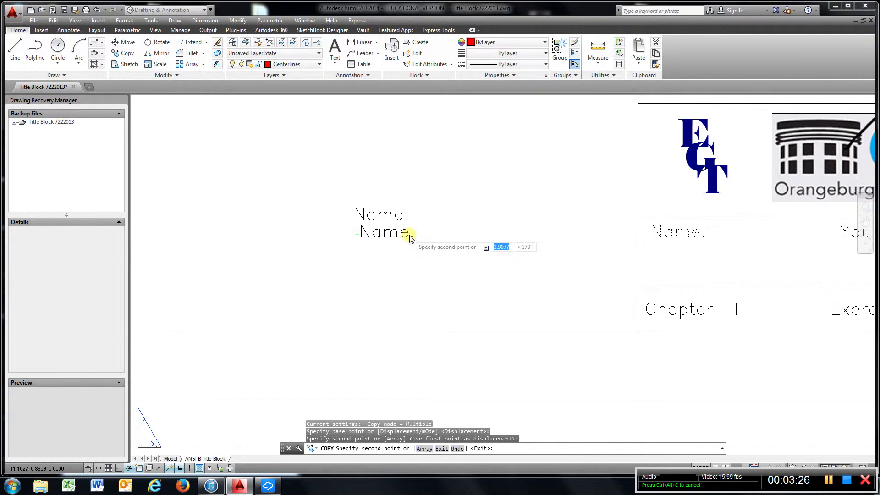
{"action": "key", "text": "Escape"}
- Change the copied label to 'Material: Carbon Steel', undoing the first failed edit
{"action": "left_click", "coordinate": [399, 238]}
{"action": "double_click", "coordinate": [399, 237]}
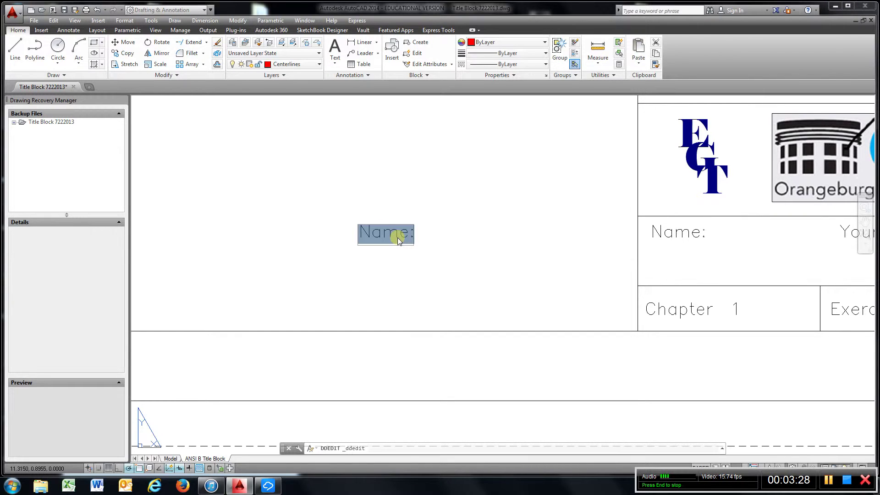
{"action": "type", "text": "Mate"}
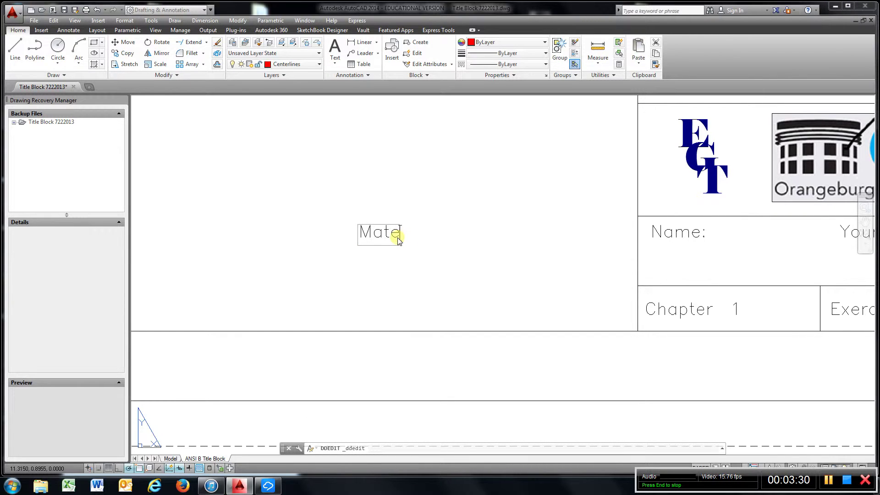
{"action": "type", "text": "rial: "}
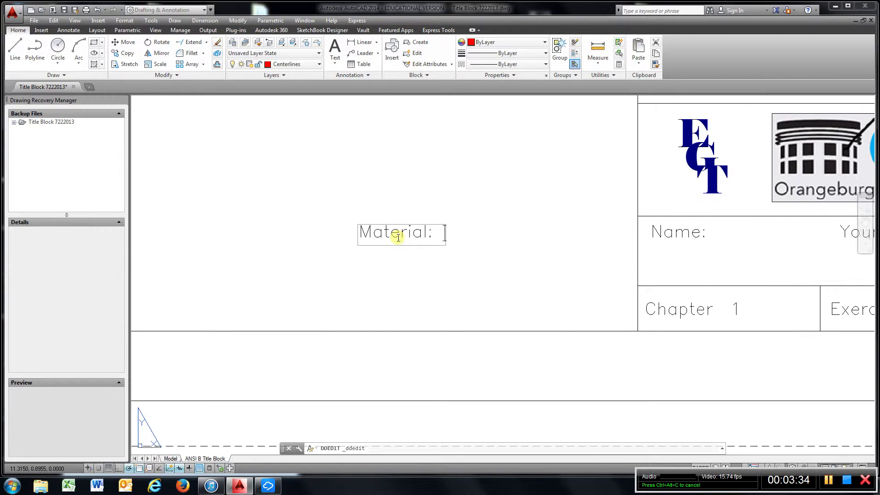
{"action": "type", "text": "Carbo"}
{"action": "type", "text": "n Steel"}
{"action": "key", "text": "Escape"}
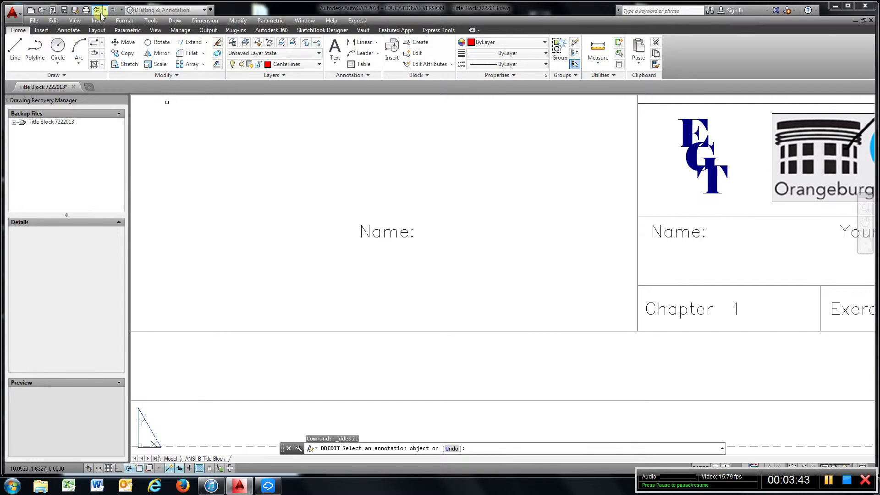
{"action": "left_click", "coordinate": [101, 12]}
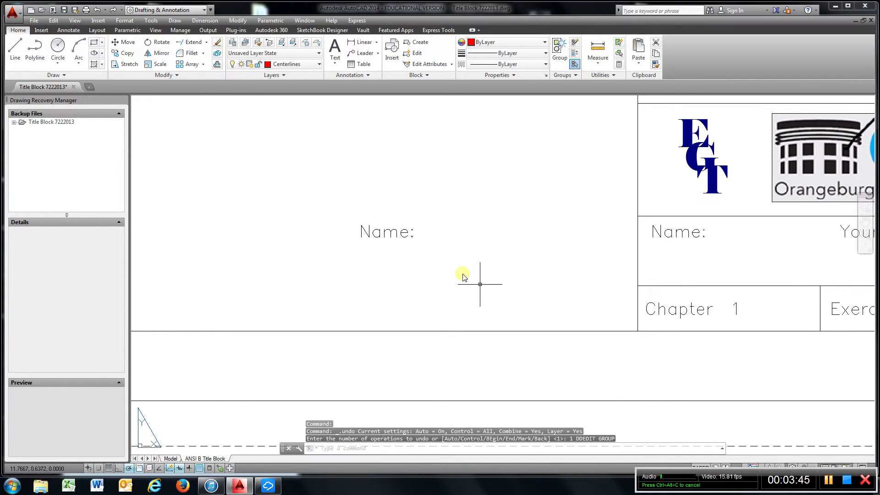
{"action": "double_click", "coordinate": [407, 234]}
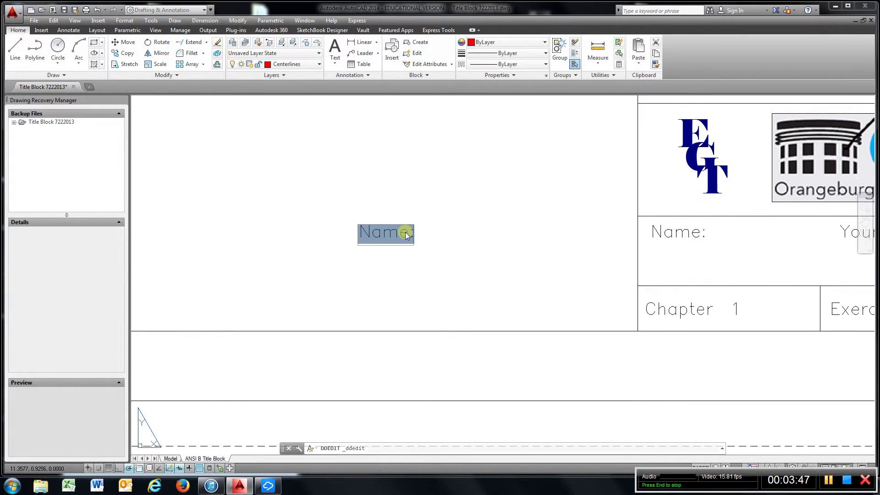
{"action": "type", "text": "M"}
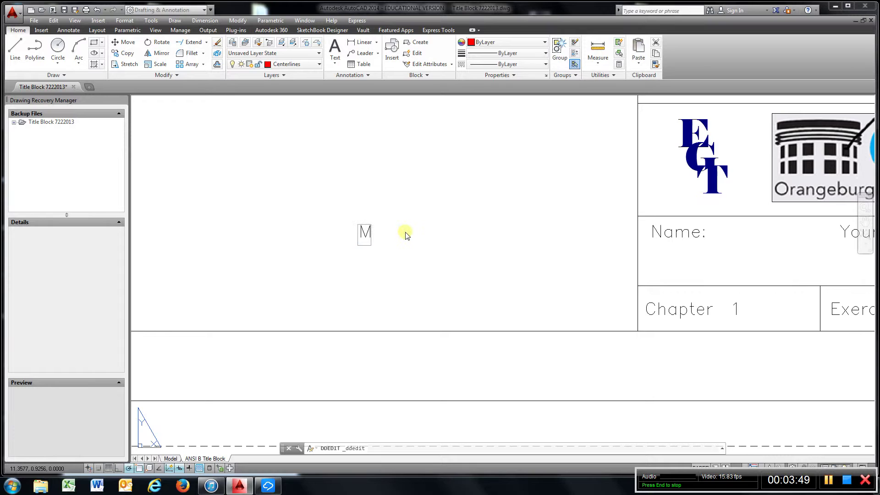
{"action": "type", "text": "aterial: C"}
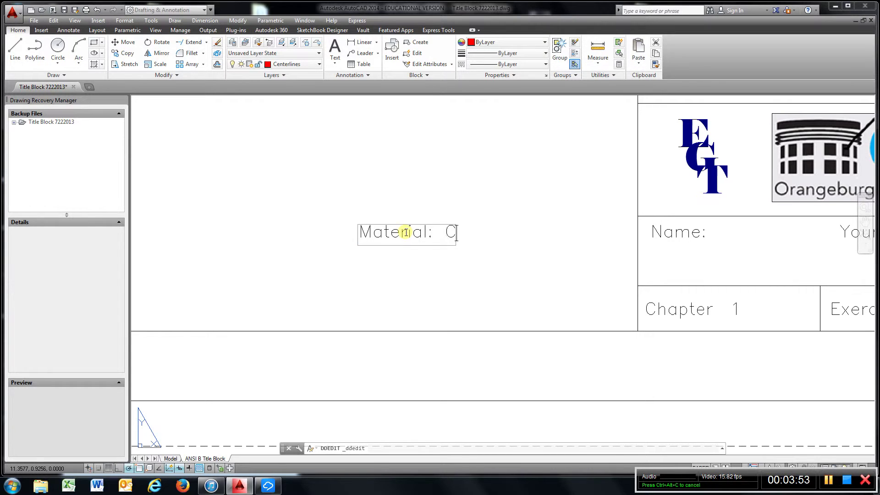
{"action": "type", "text": "arbo"}
{"action": "type", "text": "n Steel"}
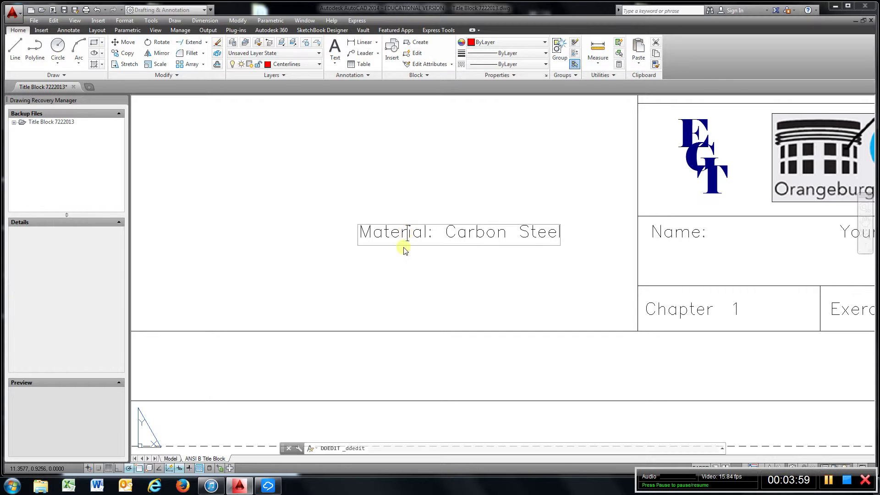
{"action": "left_click", "coordinate": [409, 270]}
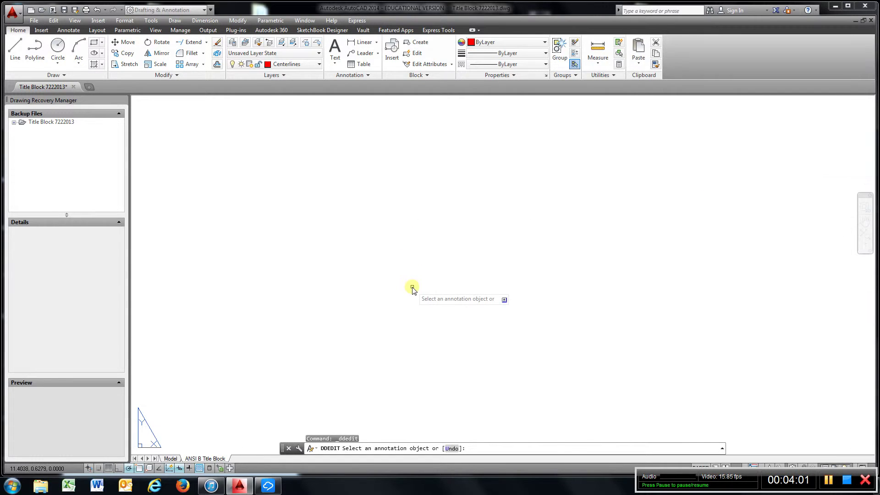
{"action": "scroll", "coordinate": [409, 270], "scroll_direction": "down", "scroll_amount": 5}
{"action": "key", "text": "Escape"}
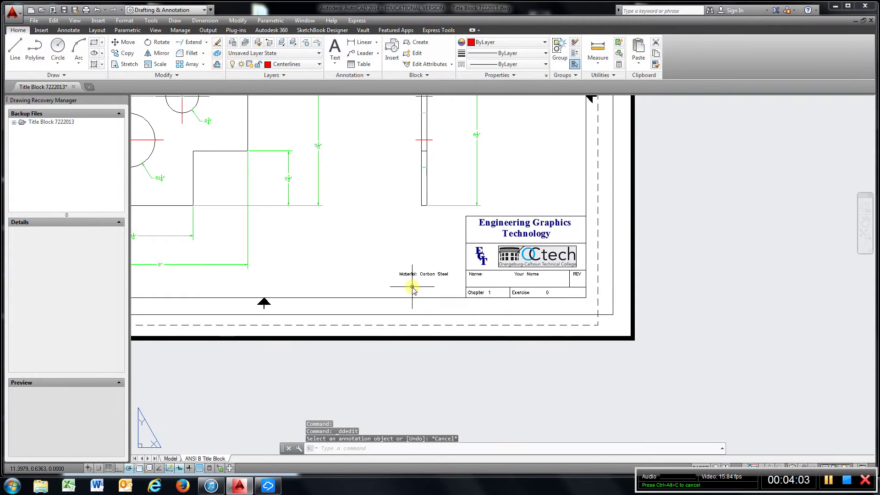
{"action": "scroll", "coordinate": [413, 289], "scroll_direction": "down", "scroll_amount": 3}
{"action": "middle_click_drag", "start_coordinate": [413, 288], "coordinate": [428, 296]}
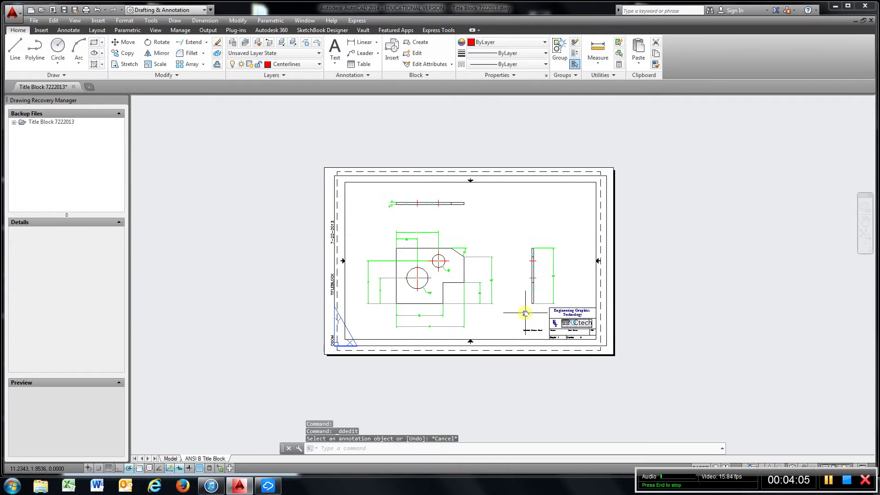
{"action": "scroll", "coordinate": [482, 279], "scroll_direction": "up", "scroll_amount": 6}
{"action": "scroll", "coordinate": [483, 279], "scroll_direction": "down", "scroll_amount": 5}
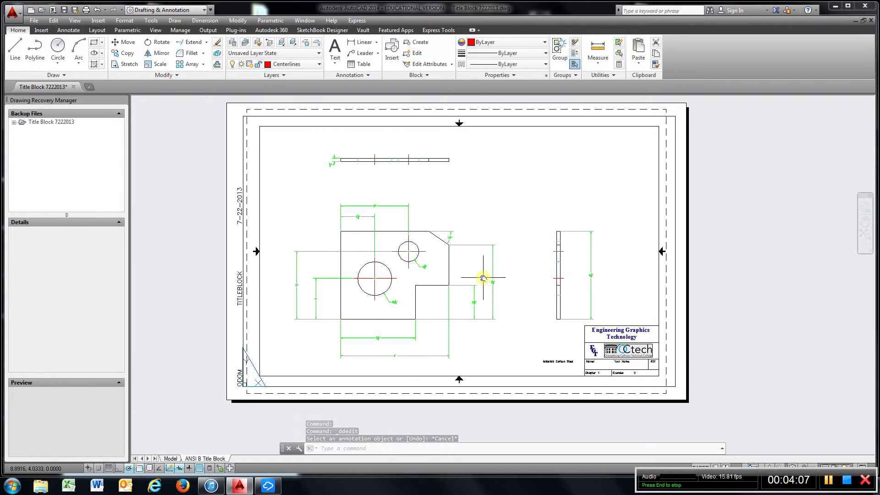
- Plot the sheet to \\printvm\CAD_ColorLaser with Fit to paper, and preview the result
{"action": "left_click", "coordinate": [15, 13]}
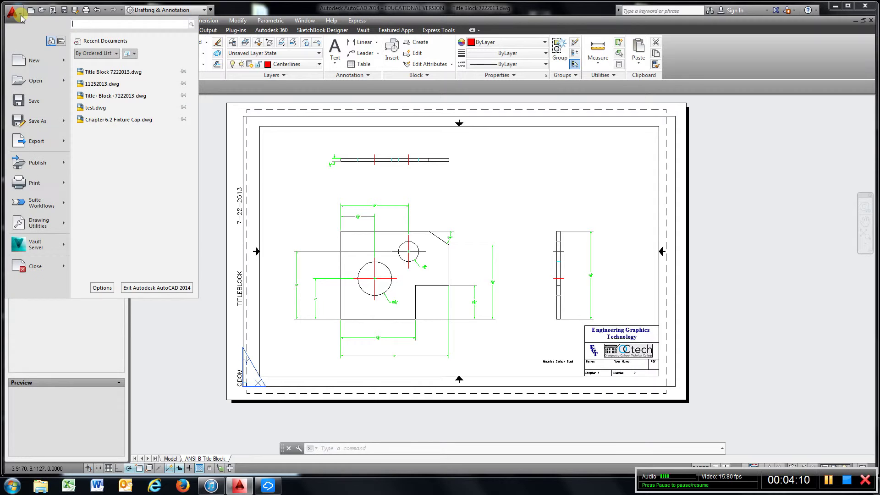
{"action": "left_click", "coordinate": [39, 185]}
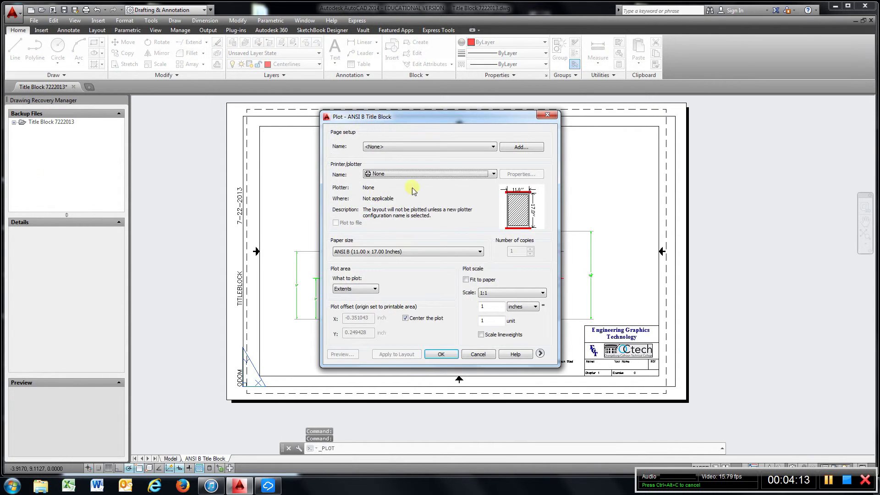
{"action": "left_click", "coordinate": [493, 147]}
{"action": "left_click", "coordinate": [493, 173]}
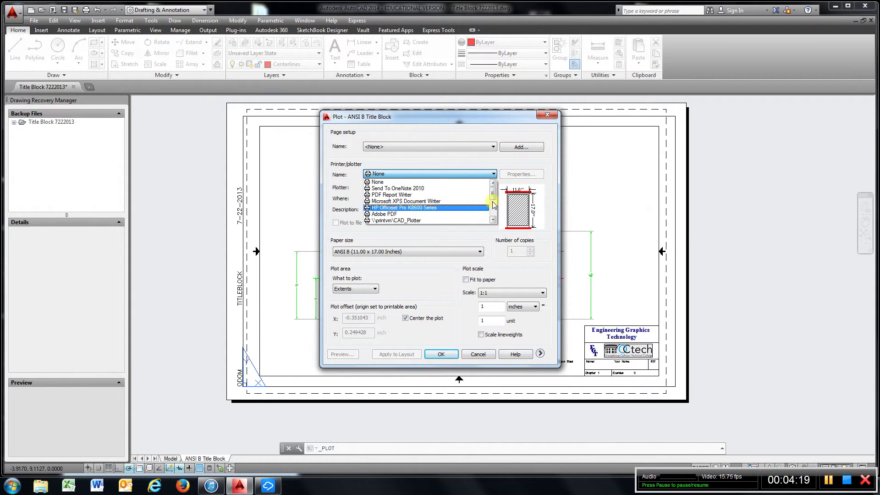
{"action": "mouse_move", "coordinate": [492, 195]}
{"action": "left_mouse_down"}
{"action": "mouse_move", "coordinate": [494, 209]}
{"action": "mouse_move", "coordinate": [494, 188]}
{"action": "mouse_move", "coordinate": [495, 207]}
{"action": "left_mouse_up"}
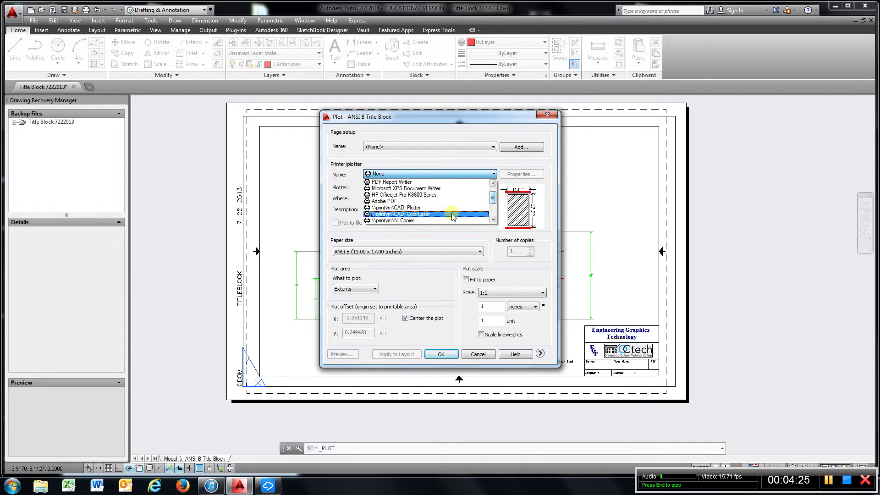
{"action": "left_click", "coordinate": [449, 215]}
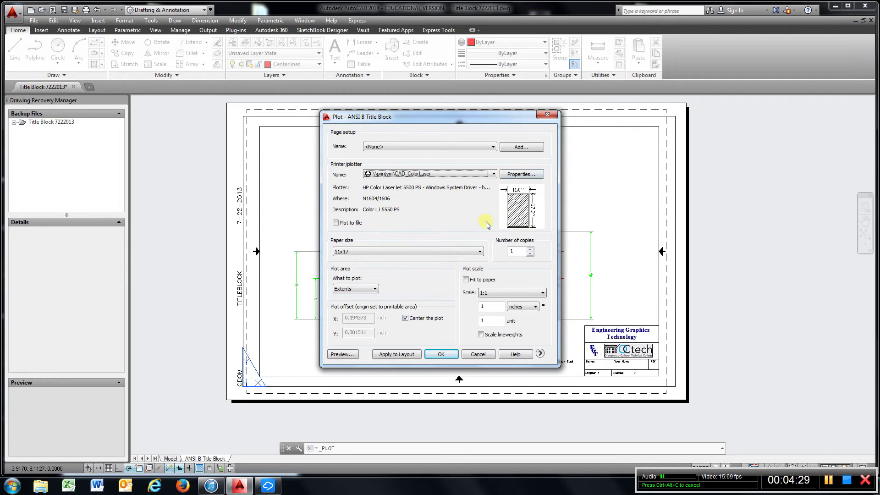
{"action": "left_click", "coordinate": [467, 280]}
{"action": "left_click", "coordinate": [467, 280]}
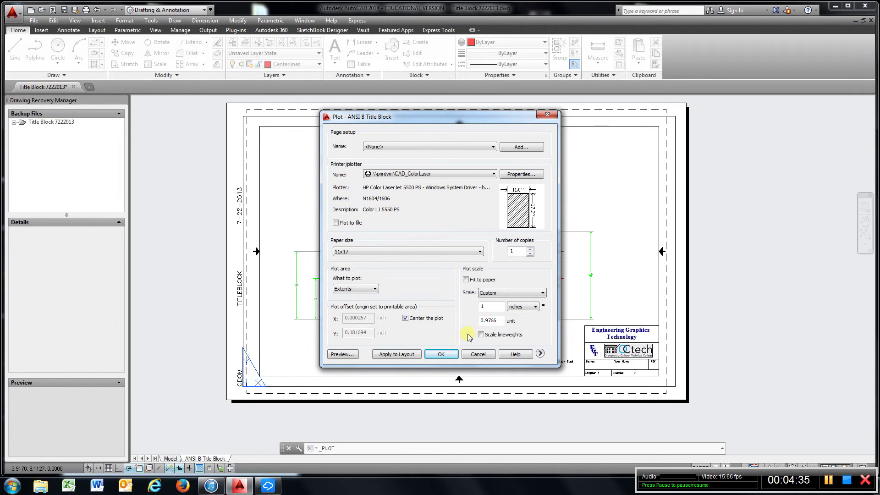
{"action": "left_click", "coordinate": [468, 280]}
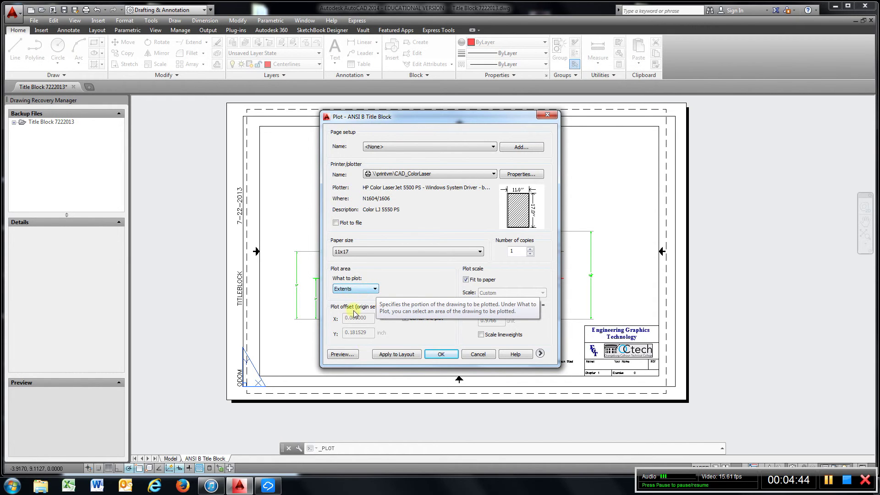
{"action": "left_click", "coordinate": [342, 354]}
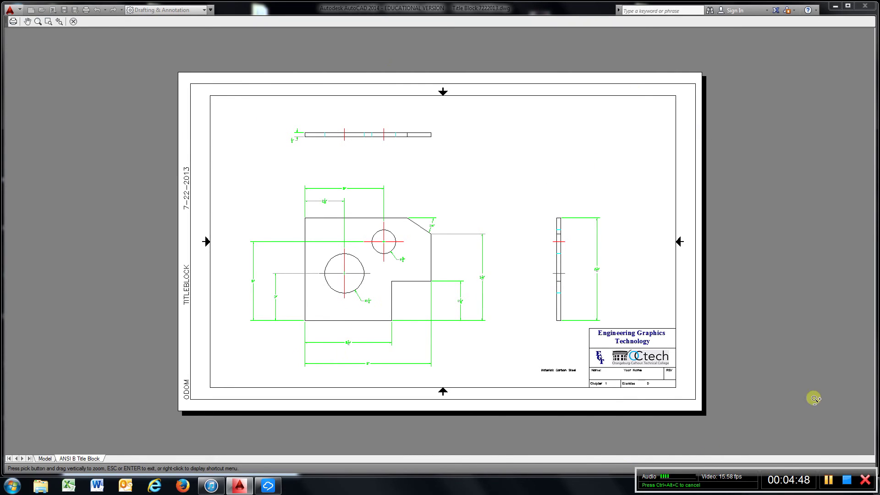
- Exit the plot preview window and dismiss the Plot dialog
{"action": "left_click", "coordinate": [13, 23]}
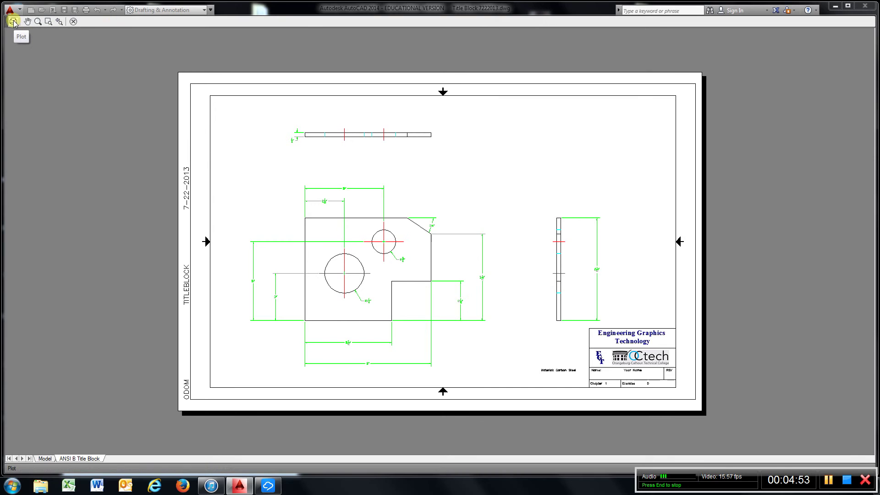
{"action": "left_click", "coordinate": [74, 21]}
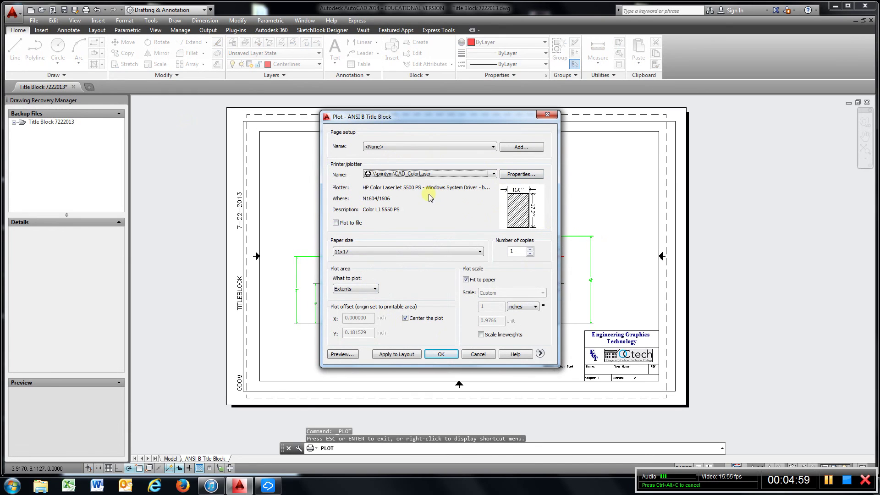
{"action": "left_click", "coordinate": [548, 115]}
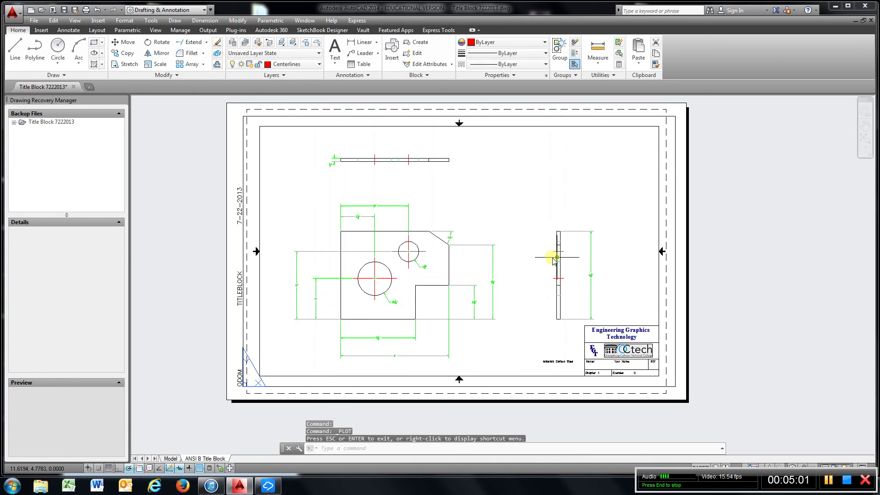